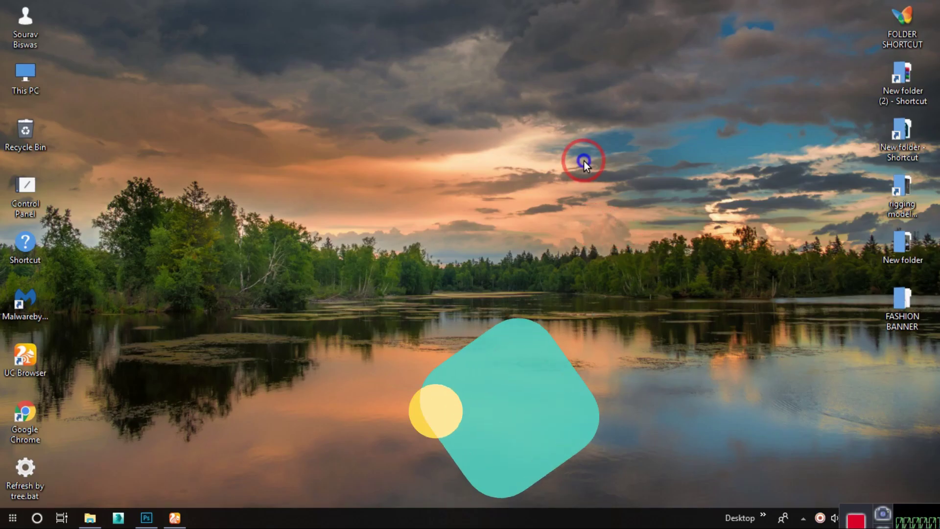
Open the FASHION BANNER folder and preview model.jpg
right_click(630, 143)
key("Escape")
double_click(909, 305)
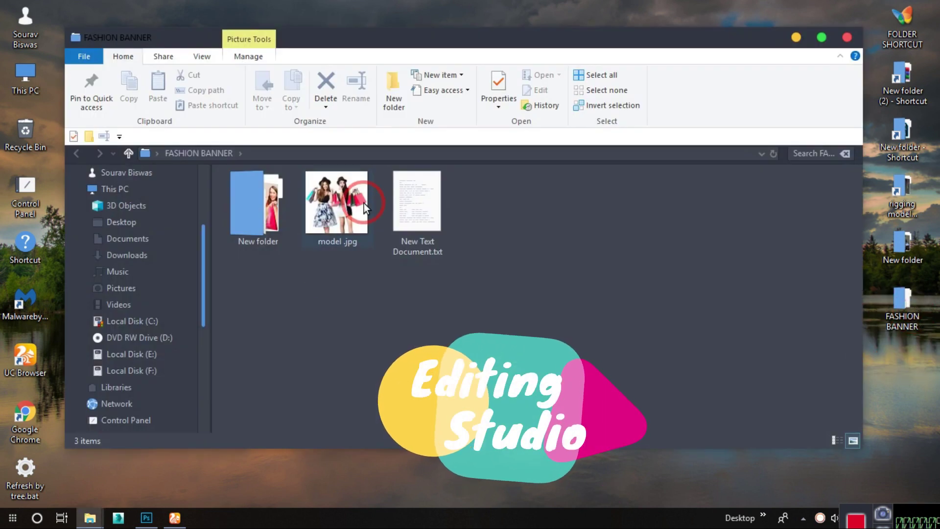
double_click(337, 203)
left_click(514, 179)
Read the sale wording in New Text Document.txt, close the folder, and launch Photoshop
double_click(421, 203)
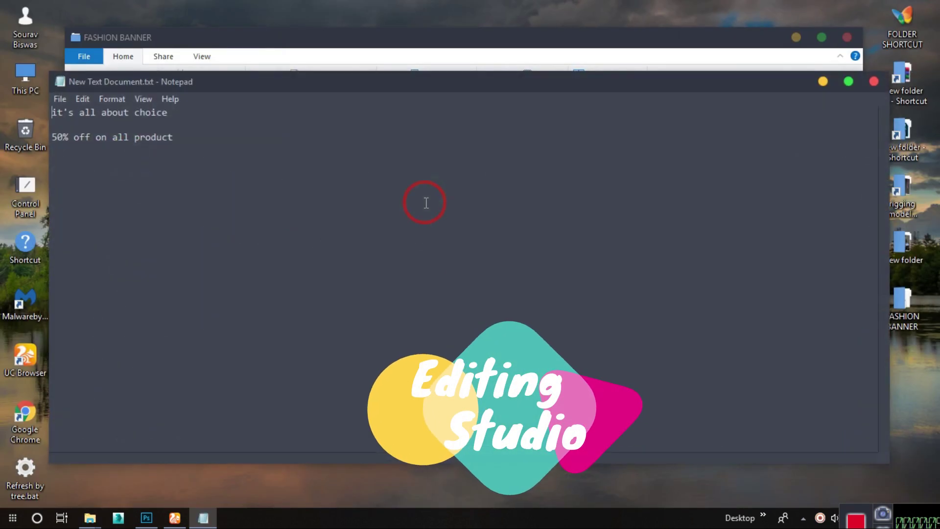
left_click(290, 199)
left_click(833, 86)
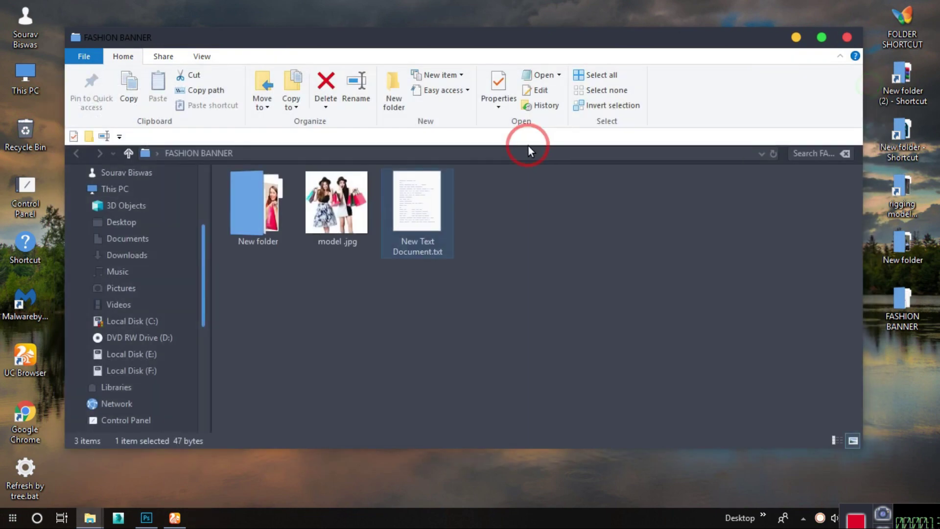
left_click(846, 37)
left_click(146, 517)
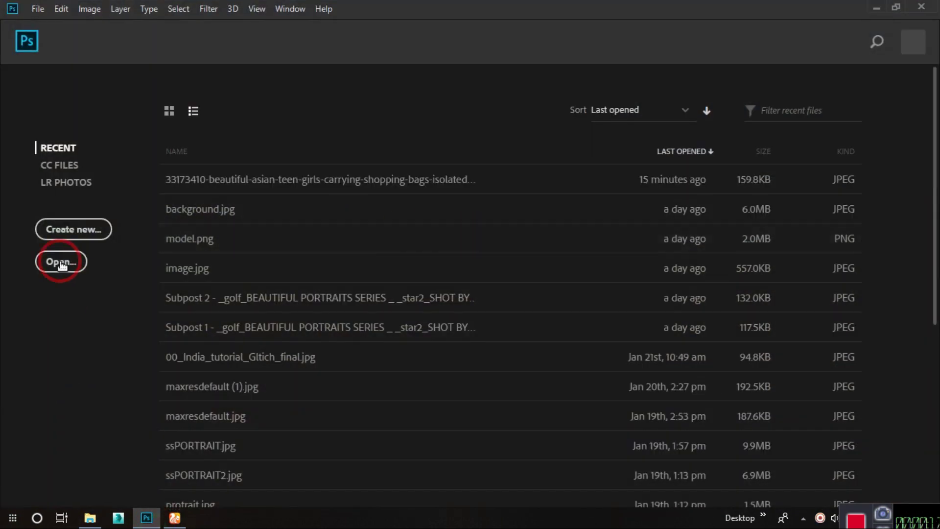
Create a new 1200 × 1200 px, 200 ppi document from the recent preset
left_click(85, 234)
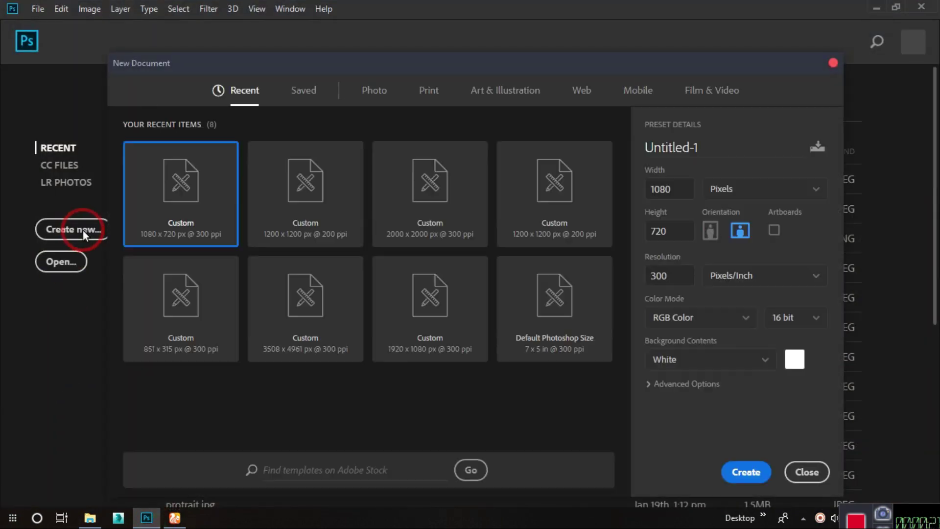
left_click(332, 191)
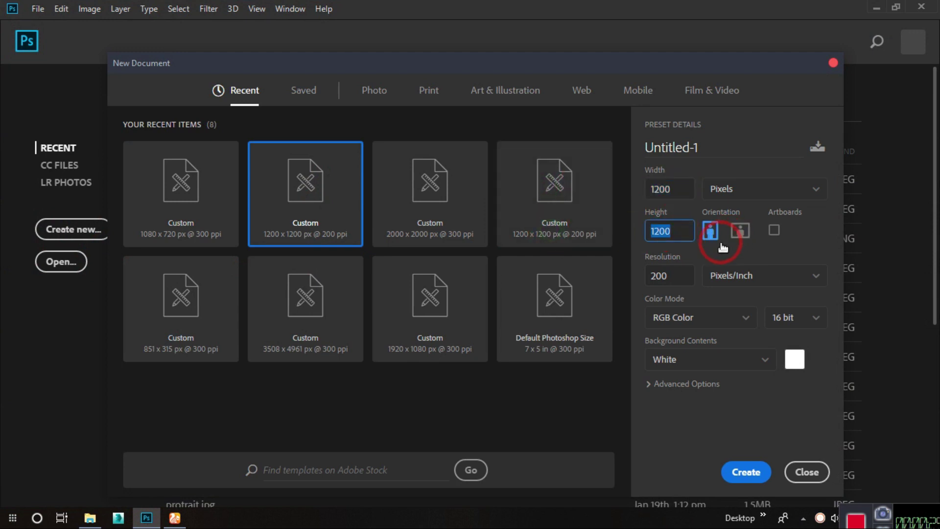
left_click(735, 473)
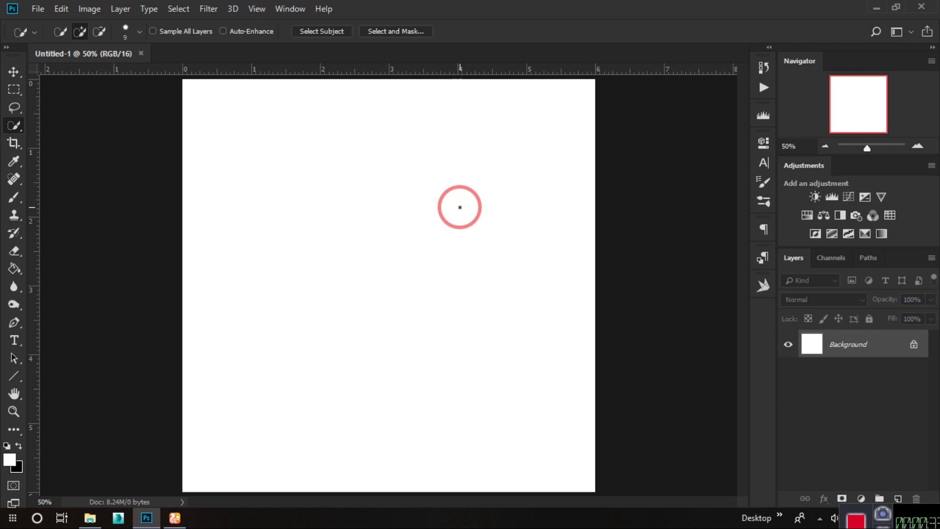
Drag model.jpg from the FASHION BANNER folder into Photoshop
left_click(876, 6)
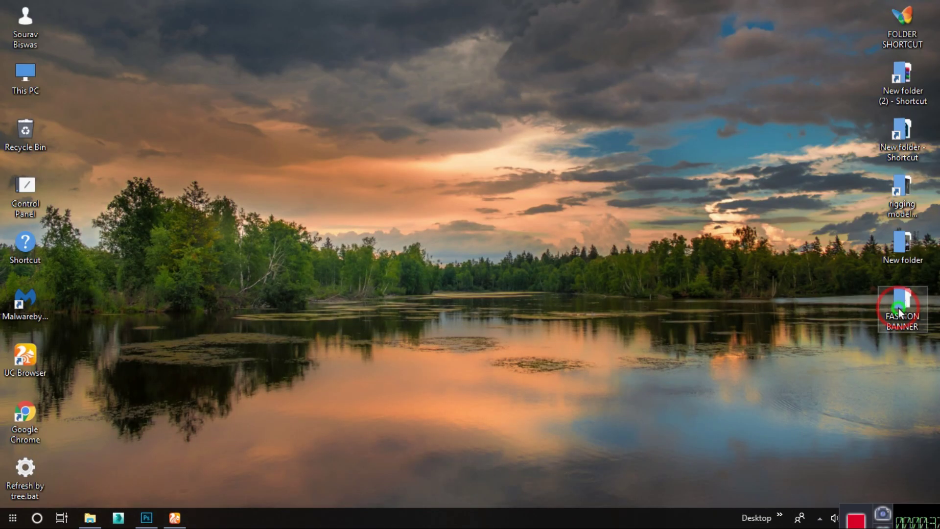
left_click(90, 518)
mouse_move(328, 198)
left_mouse_down()
mouse_move(375, 211)
mouse_move(389, 51)
left_mouse_up()
Magic Wand the white backdrop, duplicate the layer, hide Background and delete the white
left_click(18, 129)
left_click(80, 138)
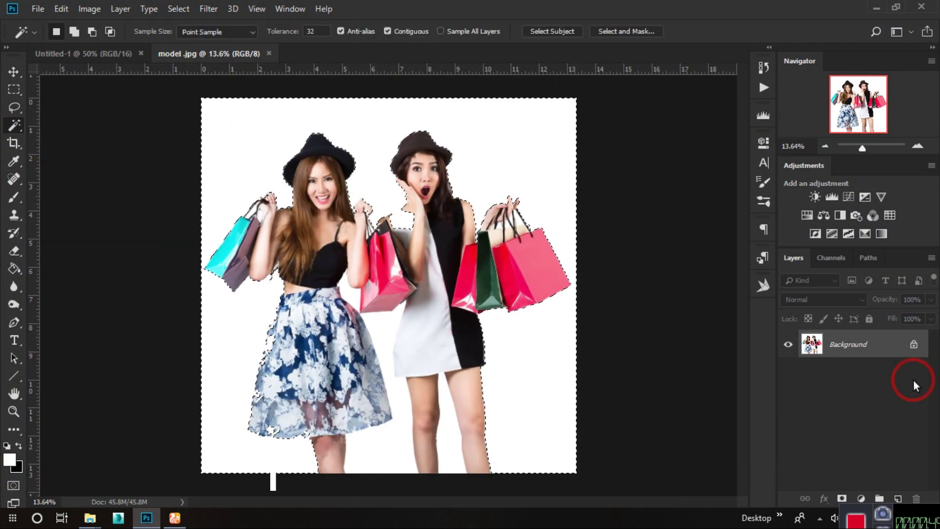
key("ctrl+j")
left_click(788, 372)
left_click(235, 117)
key("Delete")
Quick-select and remove the leftover white near the legs and pink bag
left_click(389, 451)
left_click(84, 125)
scroll(405, 330, "up", 5)
mouse_move(405, 329)
left_mouse_down()
mouse_move(445, 328)
mouse_move(416, 269)
left_mouse_up()
scroll(399, 342, "down", 5)
scroll(436, 318, "up", 5)
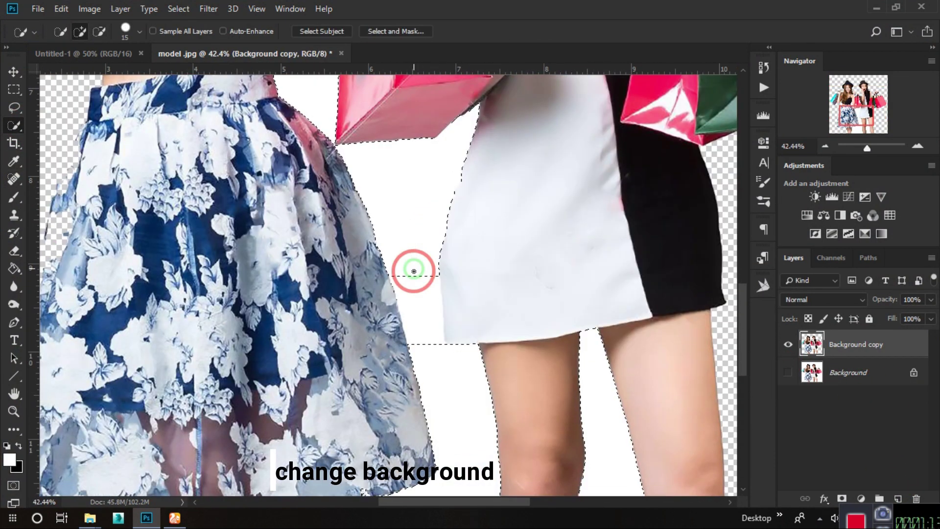
scroll(416, 269, "down", 5)
scroll(422, 258, "up", 3)
scroll(422, 258, "down", 1)
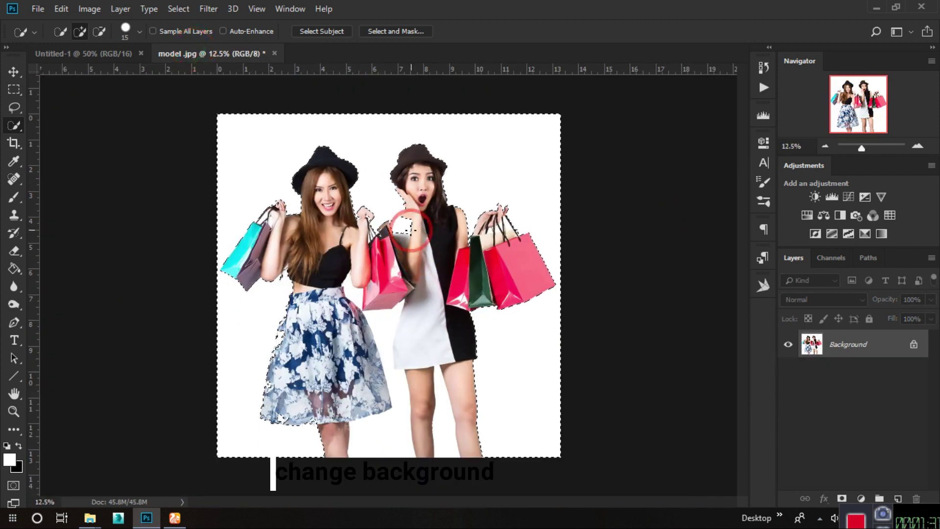
key("ctrl+d")
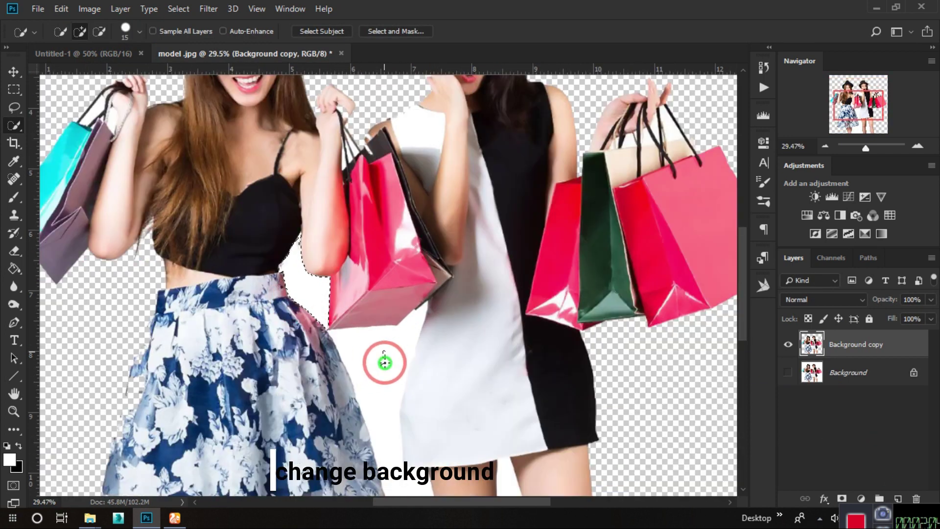
Select the white gap between the models' legs, trimming the selection to fit
scroll(384, 363, "down", 5)
left_click_drag(342, 246, 497, 419)
scroll(497, 419, "up", 5)
scroll(422, 143, "down", 3)
scroll(409, 147, "down", 2)
scroll(283, 168, "down", 2)
scroll(196, 137, "up", 3)
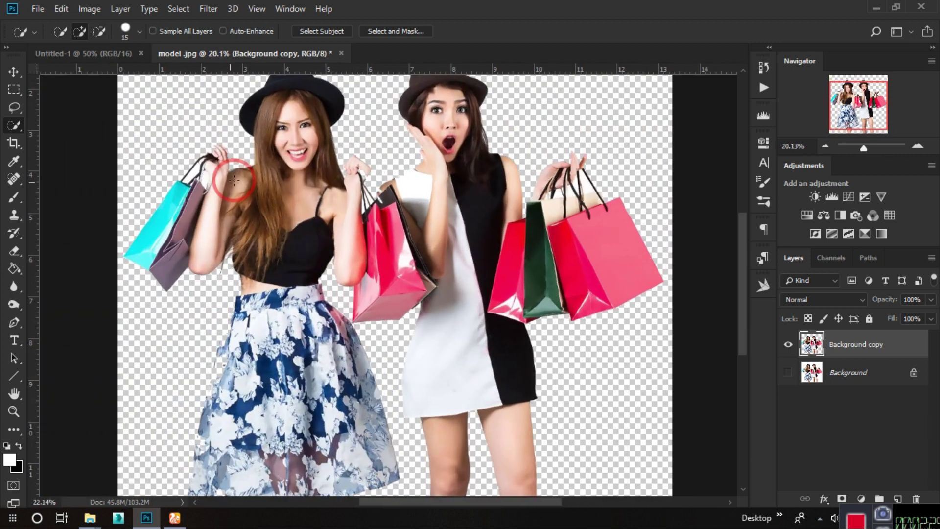
scroll(195, 136, "up", 2)
left_click_drag(196, 137, 211, 219)
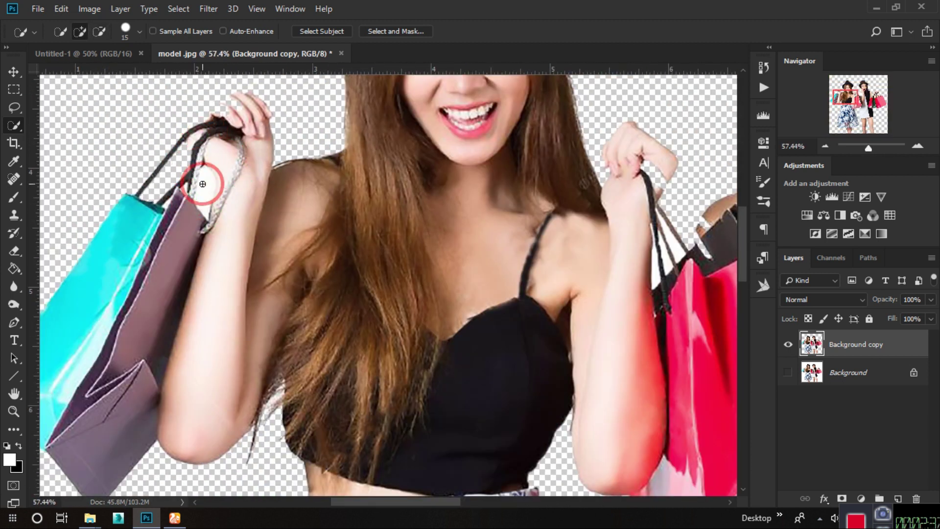
Select the white gaps inside the right-hand bag handles
scroll(420, 240, "right", 5)
left_click(424, 244)
scroll(582, 201, "right", 10)
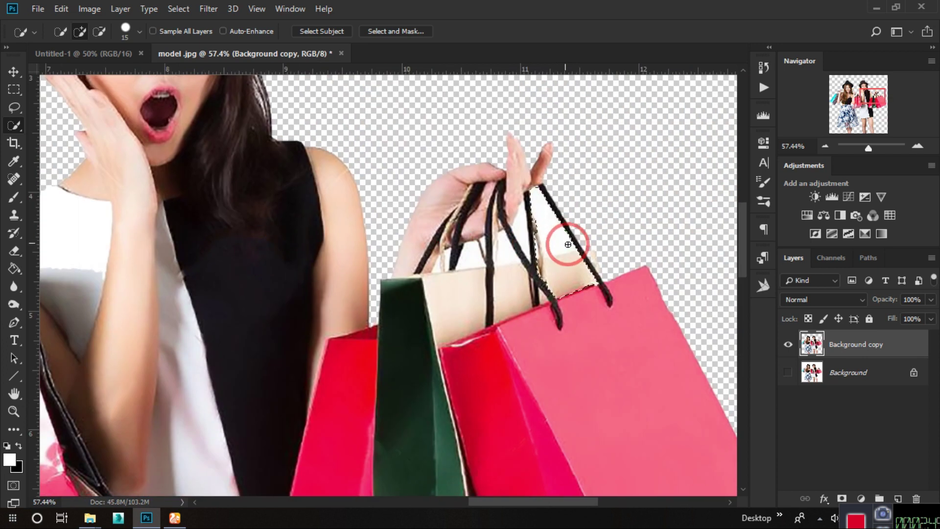
left_click(511, 256, "alt")
left_click(494, 225, "alt")
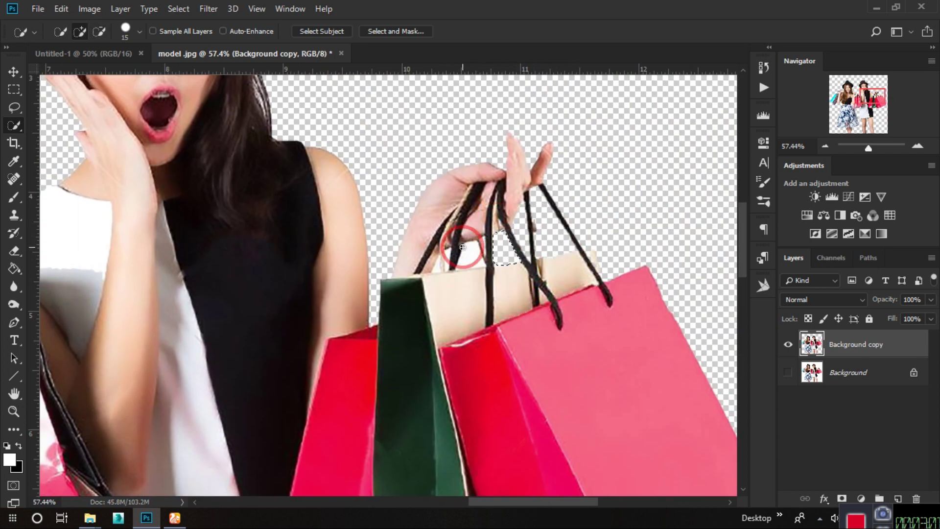
key("v")
key("ctrl+0")
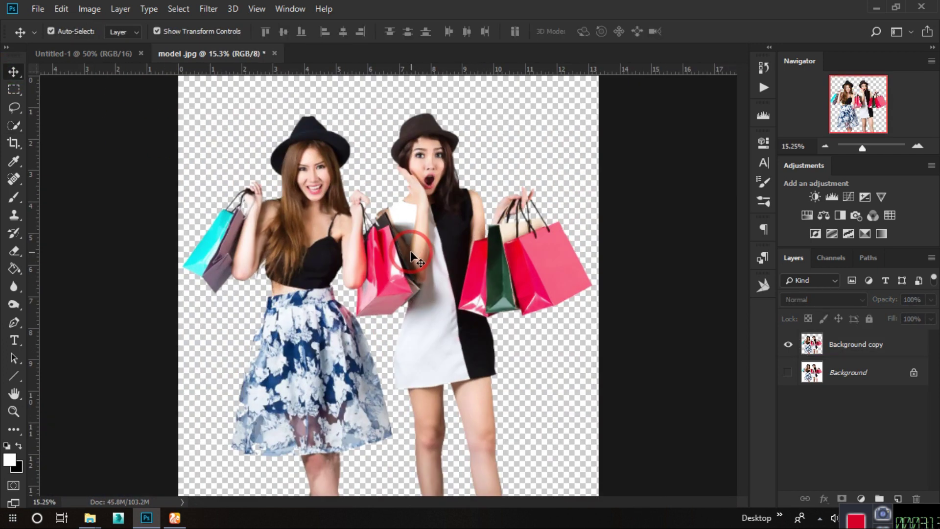
Drag the cut-out models into Untitled-1, accept the bit-depth conversion, and shrink them to fit
left_click_drag(434, 280, 305, 164)
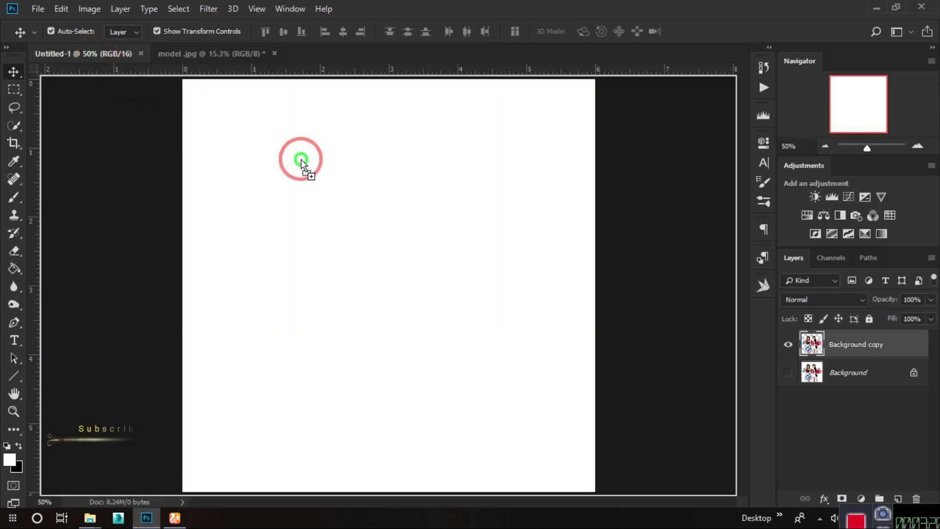
left_click(445, 212)
key("ctrl+t")
key("ctrl+0")
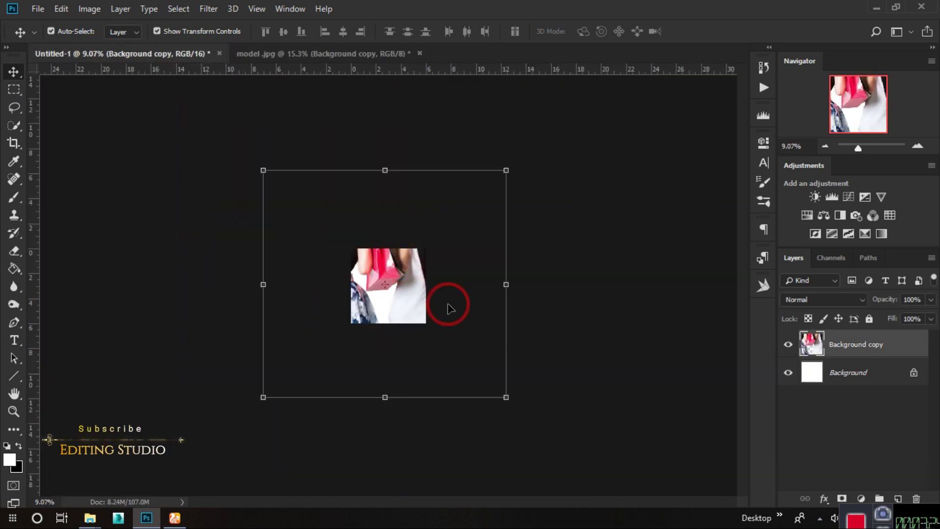
left_click_drag(510, 394, 403, 288)
left_click(622, 31)
key("ctrl+0")
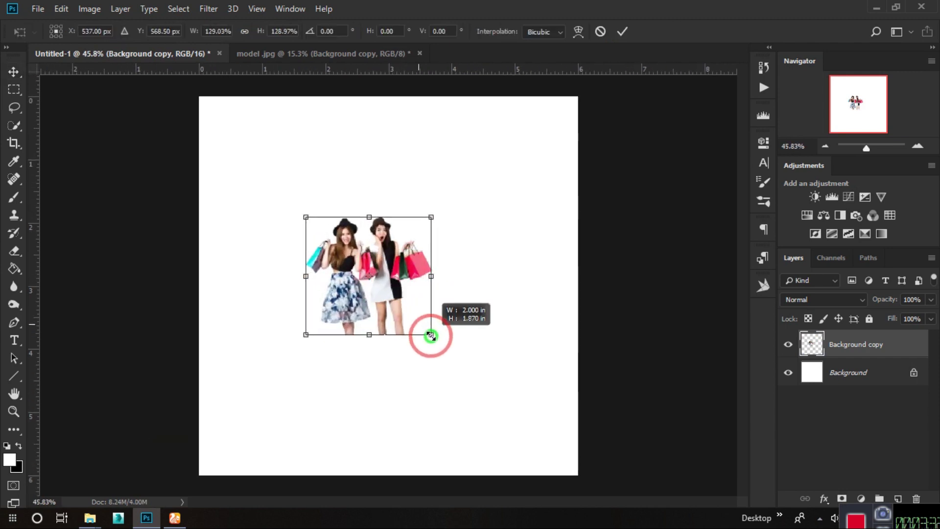
Enlarge the models, move them toward the bottom, and rescale them to 114%
left_click_drag(417, 322, 525, 421)
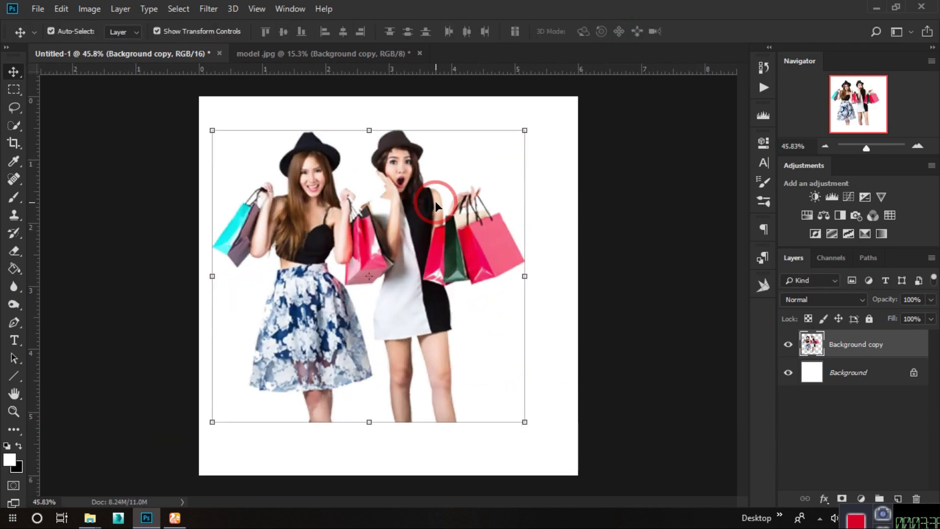
scroll(435, 201, "down", 2)
left_click_drag(491, 389, 487, 377)
mouse_move(406, 272)
left_mouse_down()
mouse_move(454, 313)
mouse_move(442, 318)
left_mouse_up()
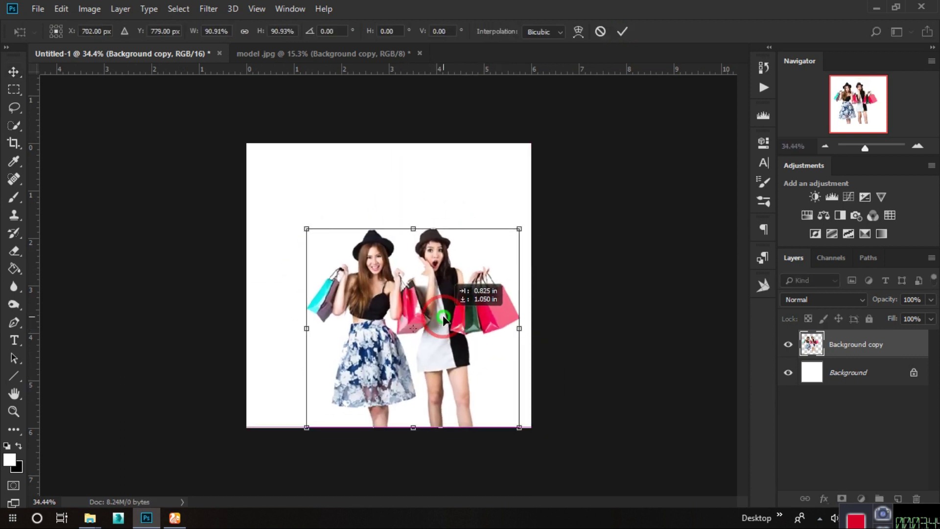
left_click(622, 32)
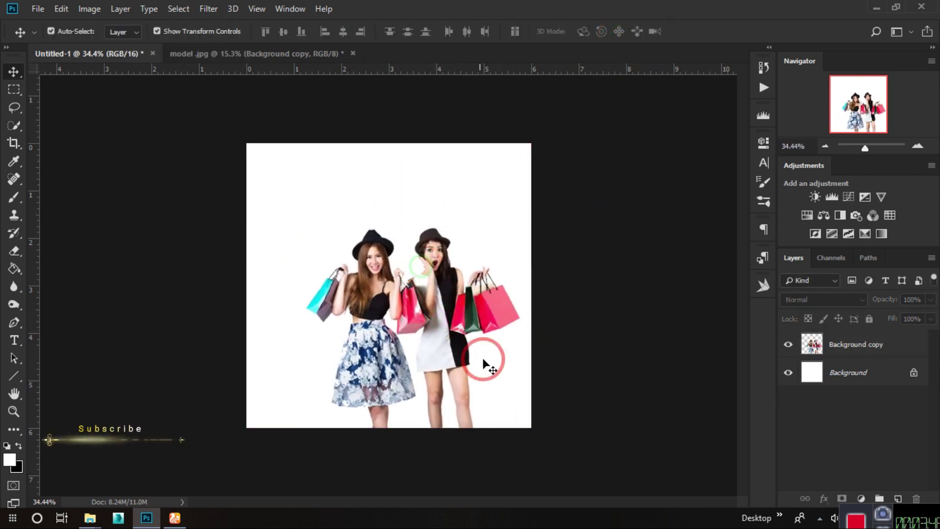
key("ctrl+t")
left_click_drag(521, 430, 444, 331)
Commit the models' placement and copy the line "it's all about choice" from the sale text file
left_click(621, 31)
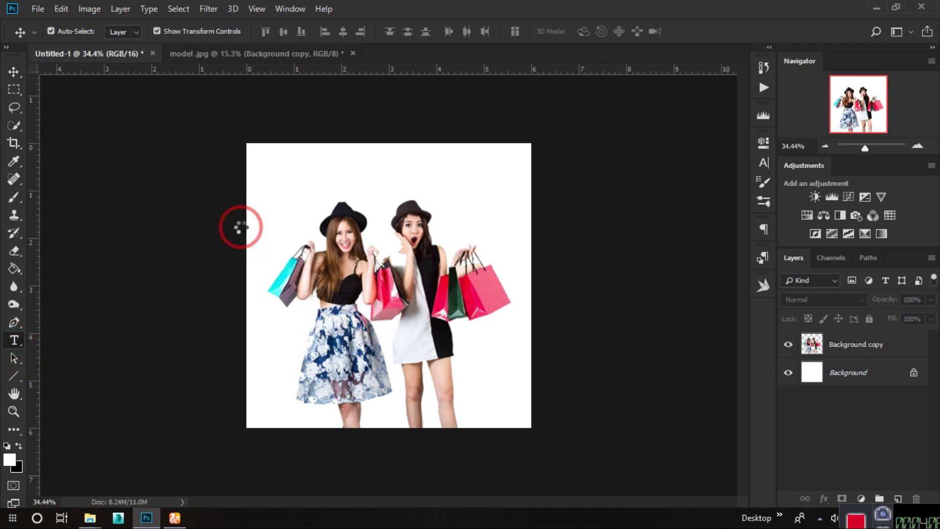
left_click(415, 304)
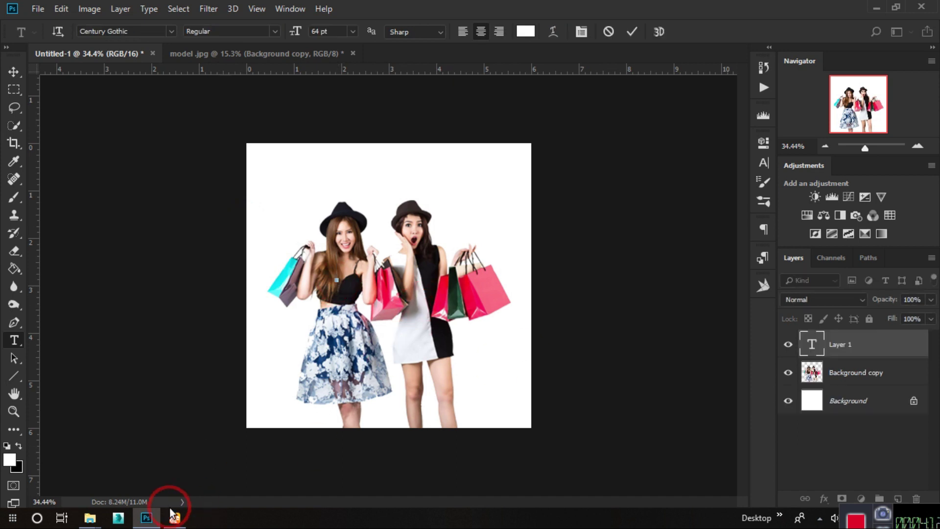
left_click(879, 7)
double_click(419, 215)
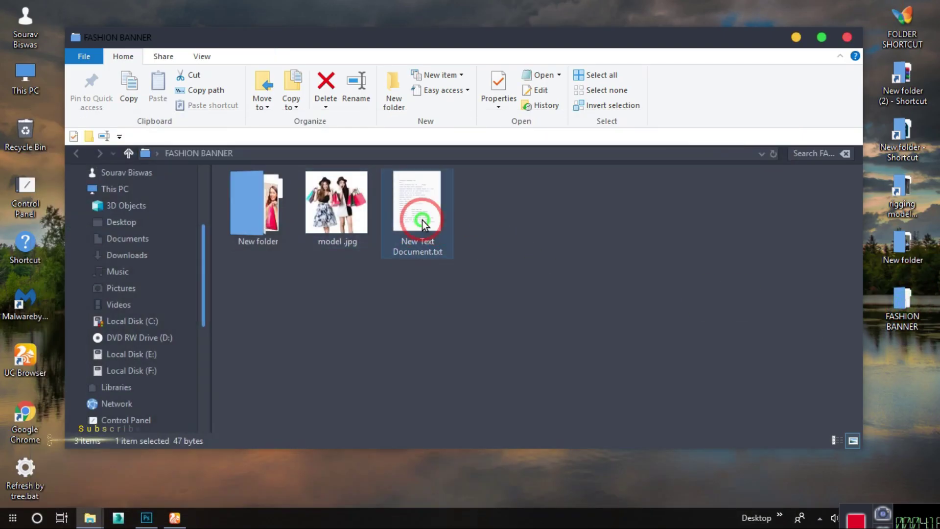
left_click_drag(251, 113, 47, 113)
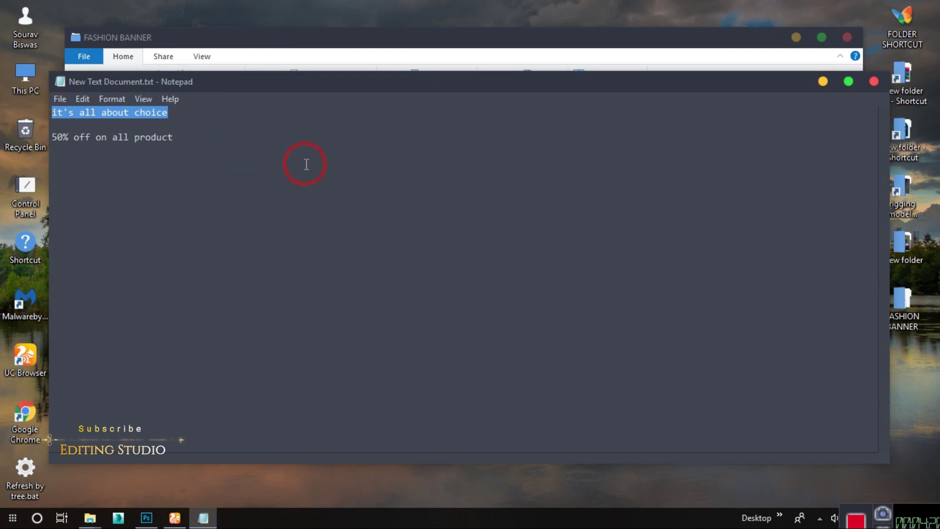
Paste "it's all about choice" as a new text layer in the banner
left_click(848, 81)
left_click(877, 9)
left_click(823, 81)
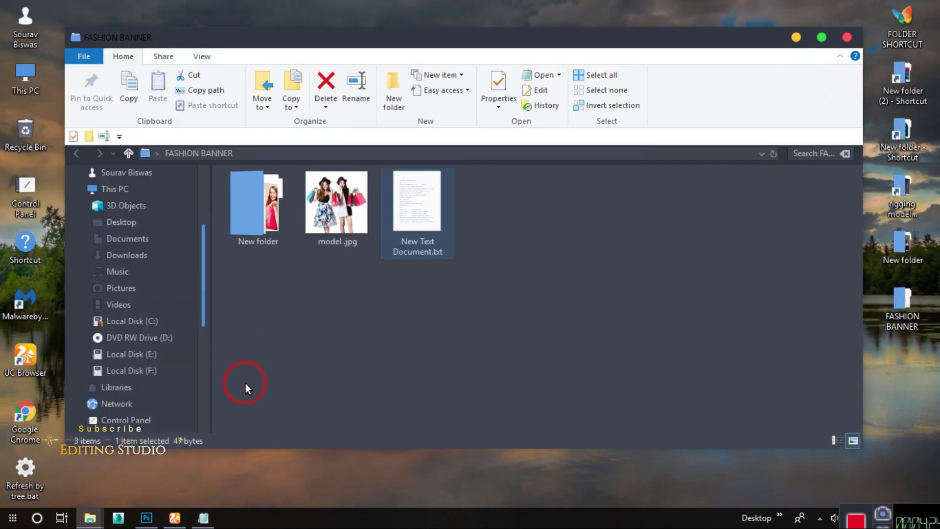
left_click(147, 518)
double_click(853, 344)
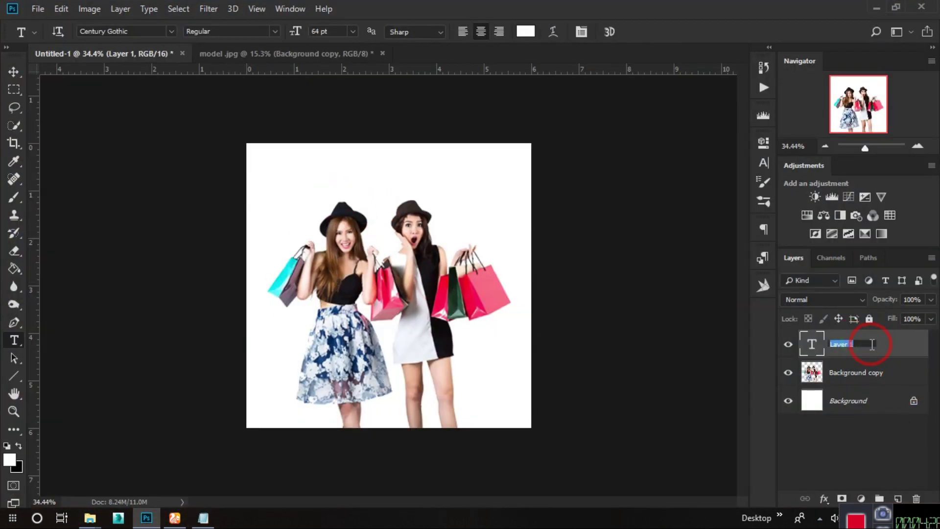
key("ctrl+v")
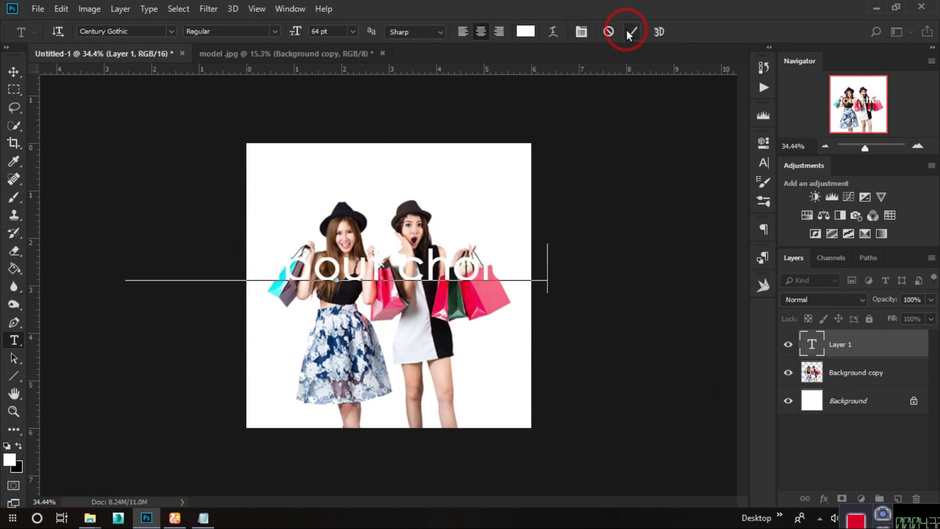
left_click(630, 33)
Make the tagline black and 30 pt, and move it to the canvas centre
left_click(764, 142)
left_click(658, 310)
left_click(336, 367)
left_click(833, 104)
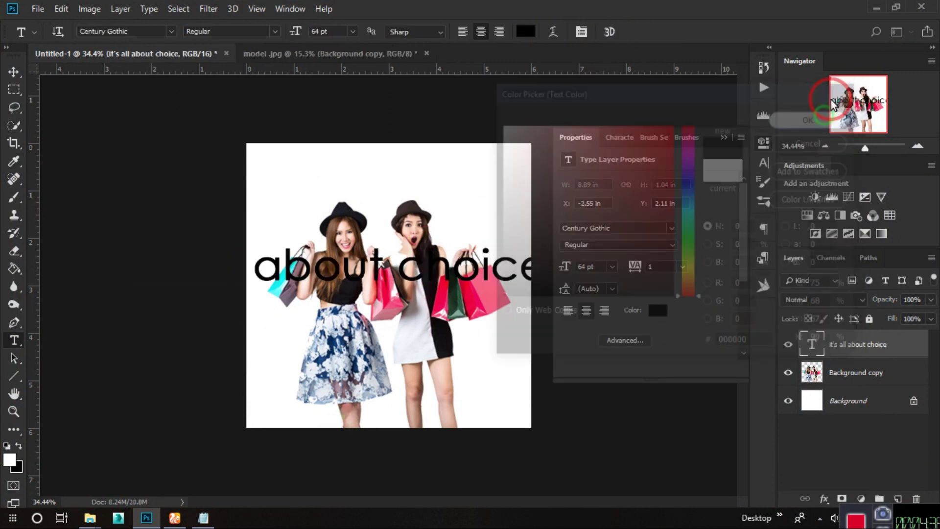
left_click_drag(565, 266, 554, 268)
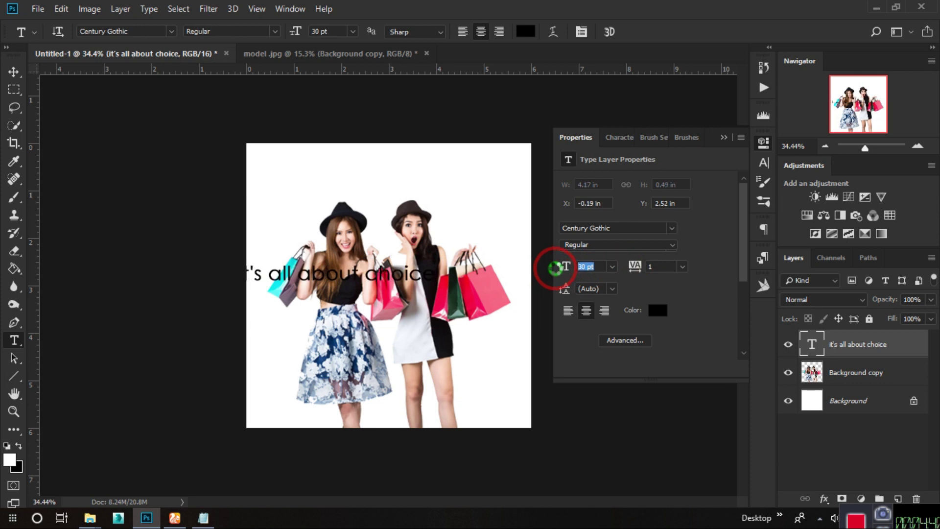
key("v")
left_click_drag(304, 278, 357, 262)
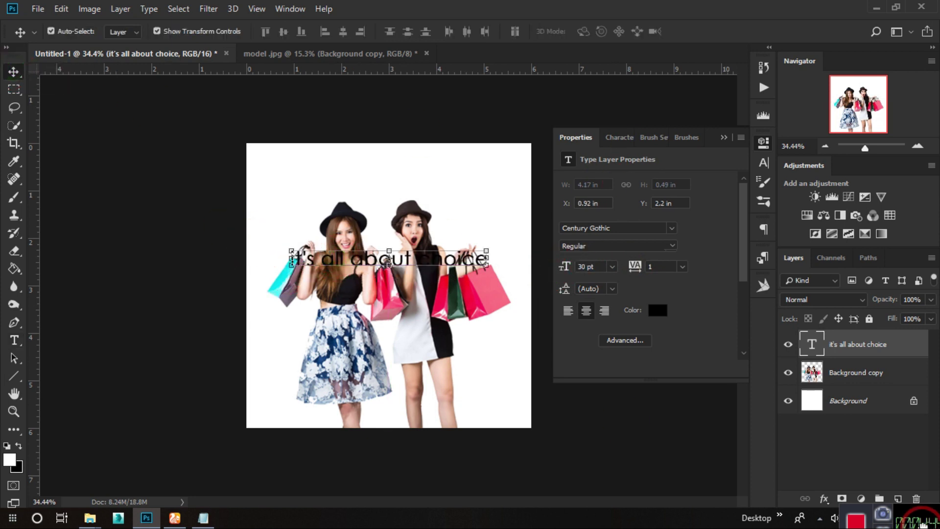
Set the tagline font to Boulevard
scroll(514, 336, "up", 1)
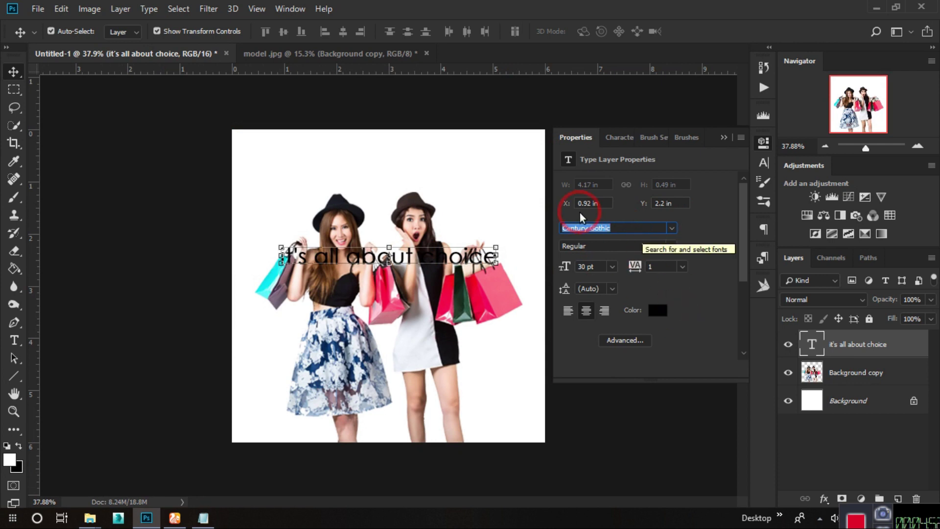
type("boul")
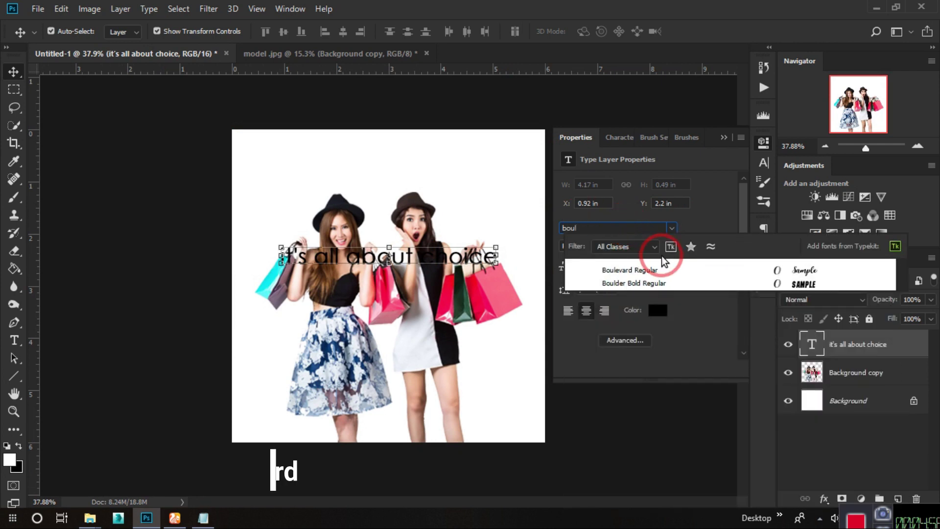
left_click(659, 269)
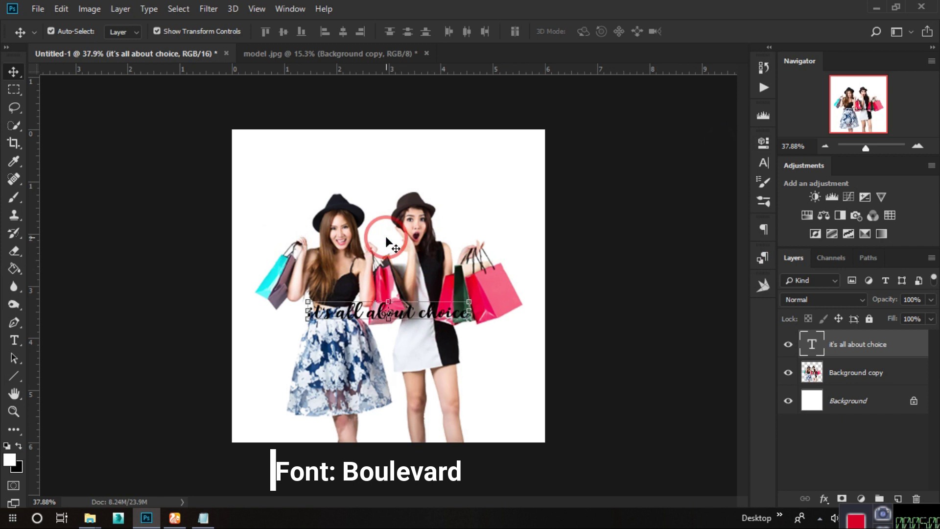
Shrink the models photo slightly and move the tagline to the top of the banner
left_click(859, 372)
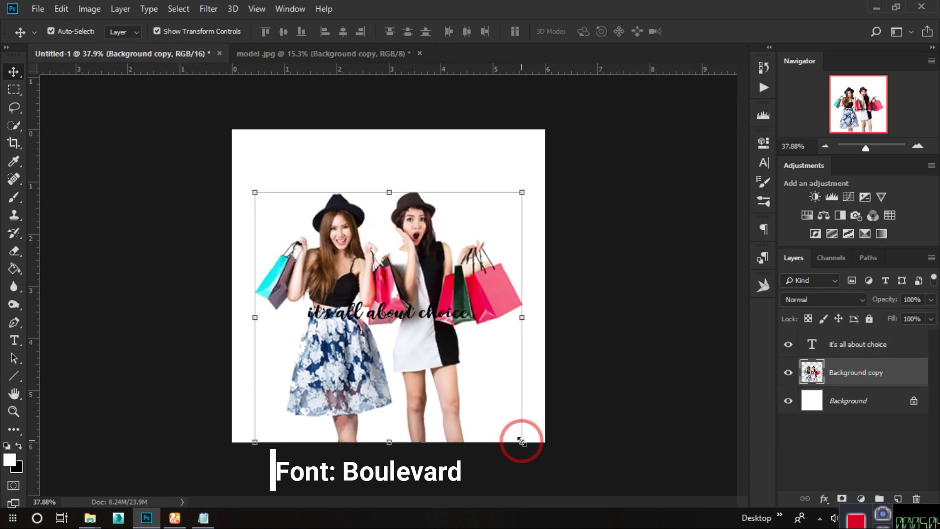
left_click_drag(522, 318, 514, 317)
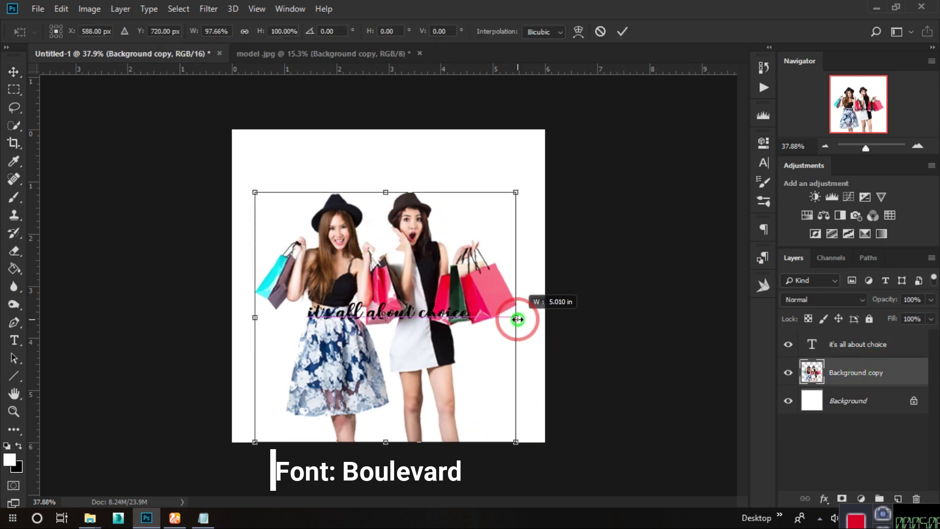
left_click_drag(514, 440, 513, 439)
left_click_drag(441, 377, 446, 382)
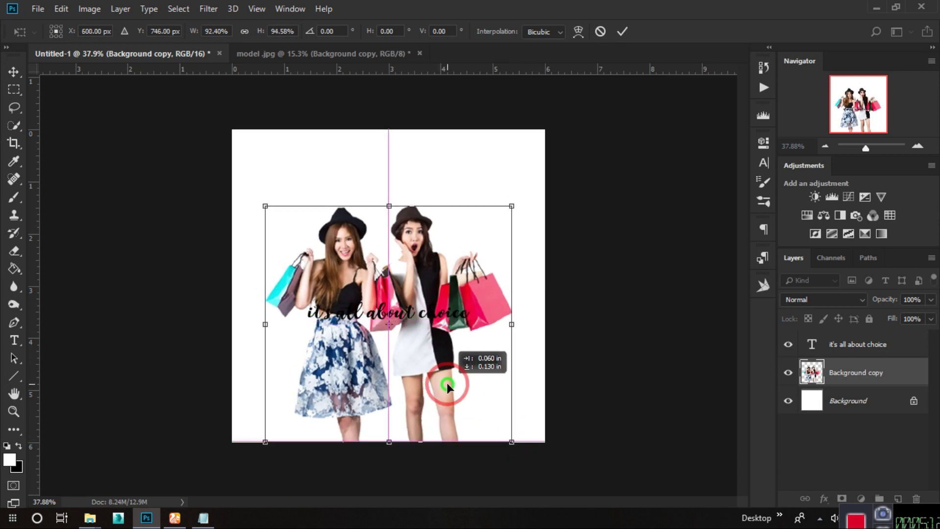
left_click(622, 32)
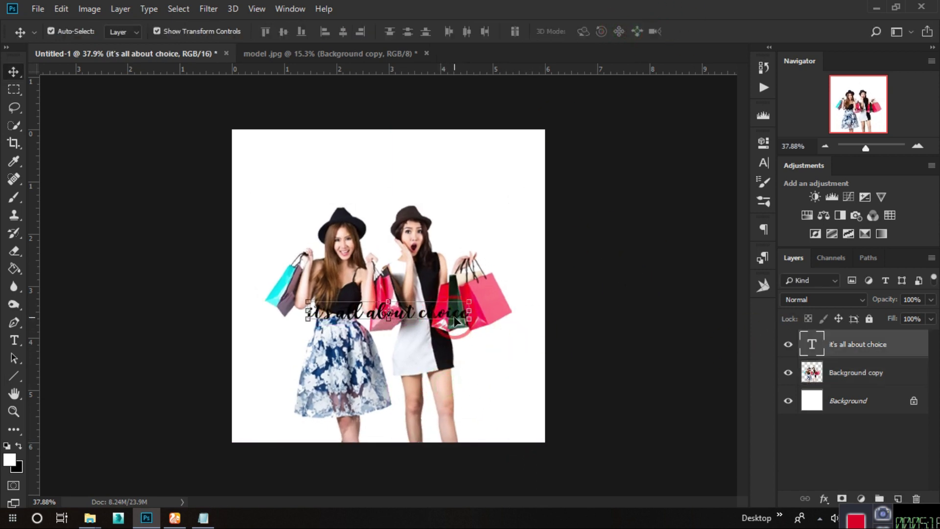
left_click_drag(442, 318, 432, 188)
Break the tagline so 'choice' sits on its own second line
key("t")
left_click(394, 192)
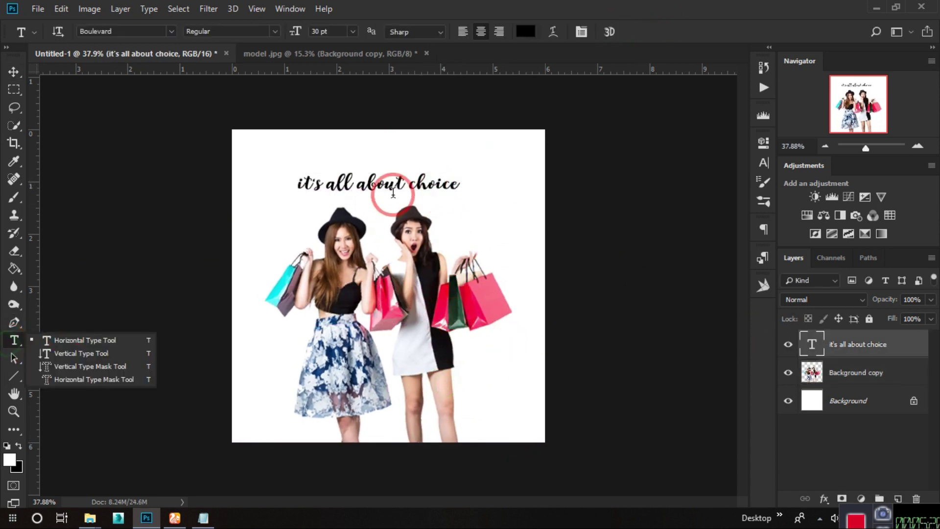
left_click(413, 197)
key("Return")
left_click(347, 178)
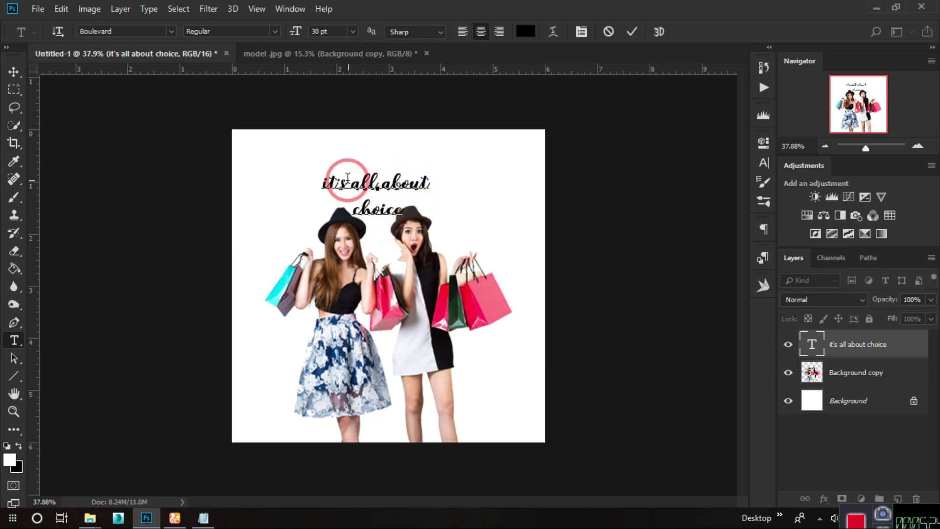
left_click(365, 164)
left_click(13, 72)
left_click(404, 176)
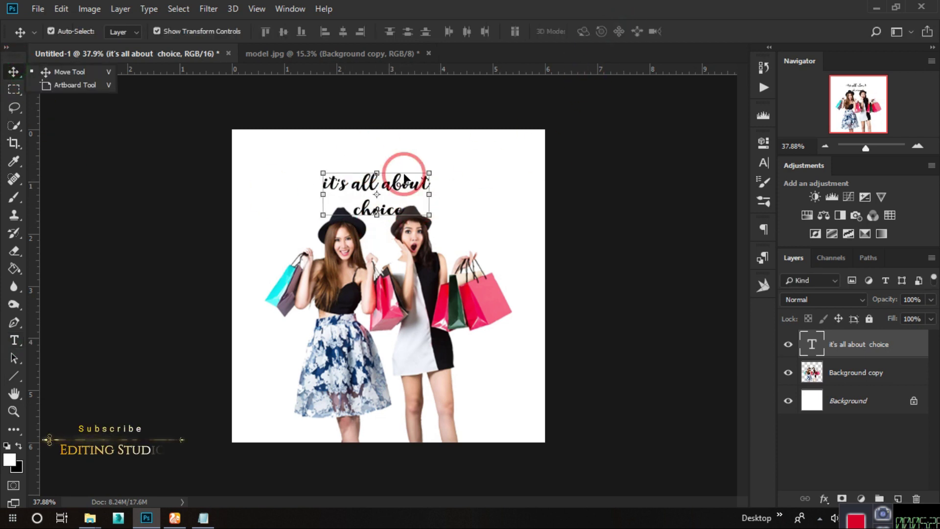
Enlarge the word 'choice' to 103 pt
right_click(14, 339)
left_click(73, 340)
double_click(356, 212)
left_click(763, 143)
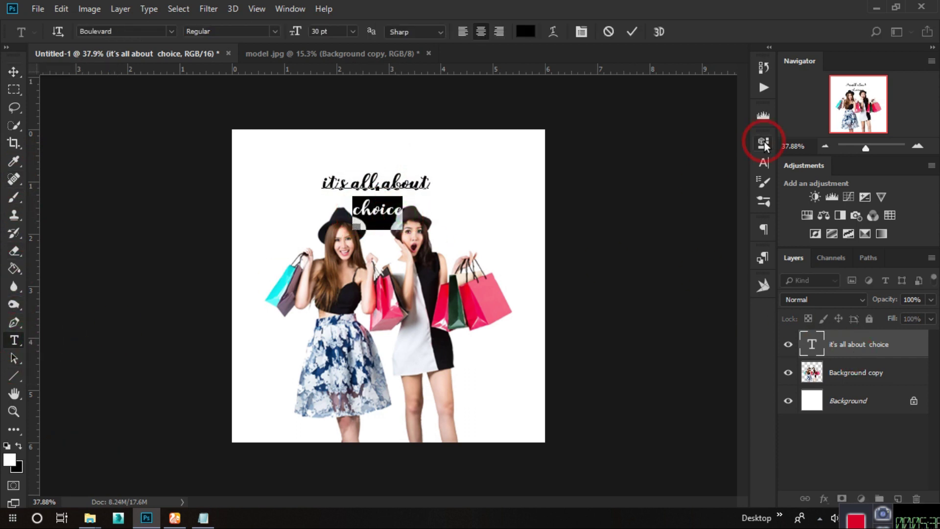
left_click(564, 271)
left_click_drag(564, 271, 607, 266)
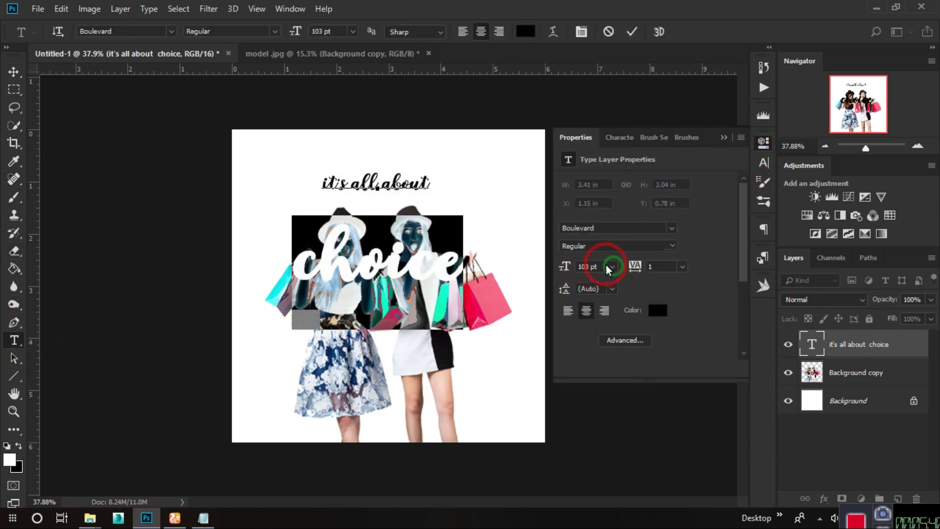
left_click(633, 34)
left_click(661, 267)
Move the heading up to the top edge and tighten the leading to 74.36 pt
left_click(384, 194)
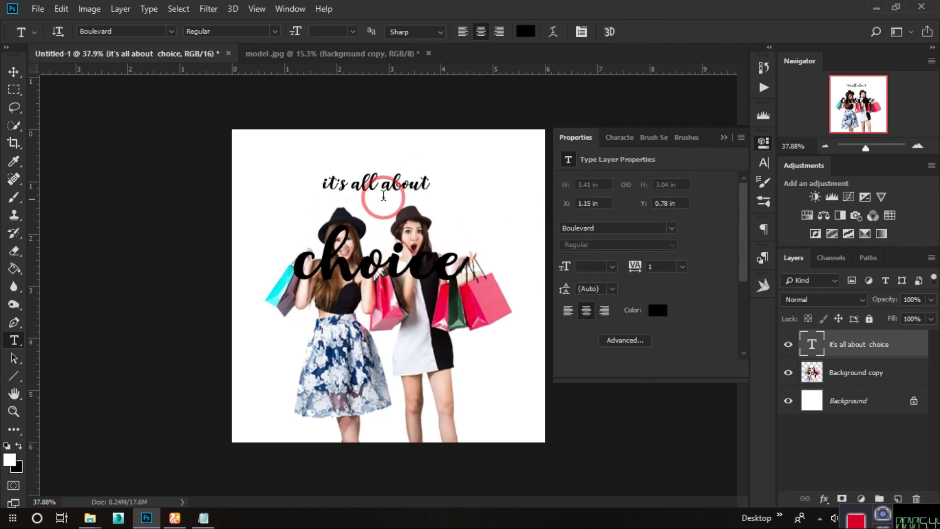
key("v")
left_click_drag(404, 247, 406, 203)
left_click(565, 290)
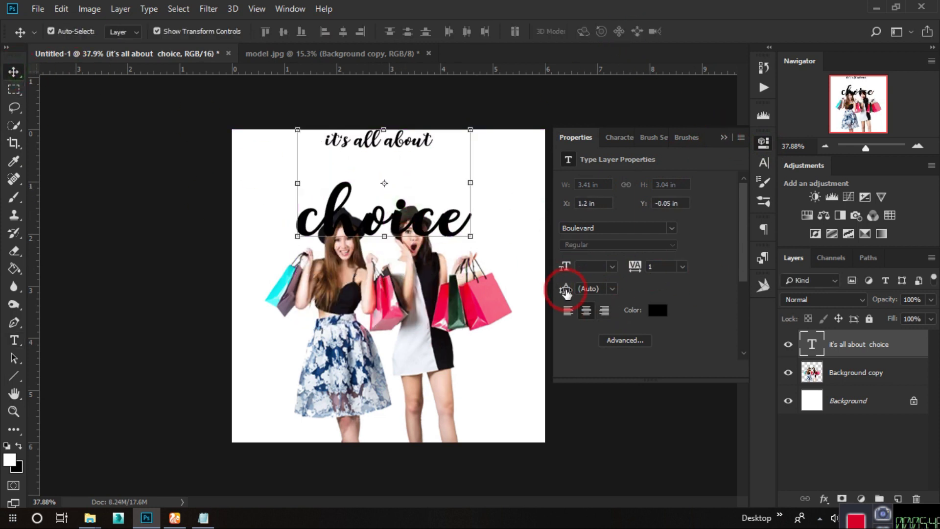
left_click_drag(597, 290, 559, 286)
Delete the word 'choice', leaving 'it's all about' as the heading
left_click(13, 348)
left_click(329, 142)
left_click_drag(326, 140, 719, 157)
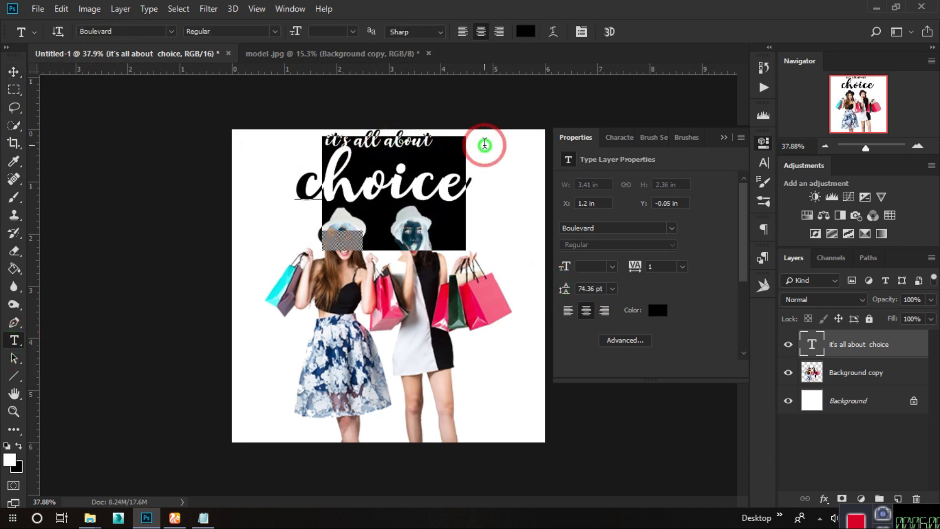
left_click(562, 111)
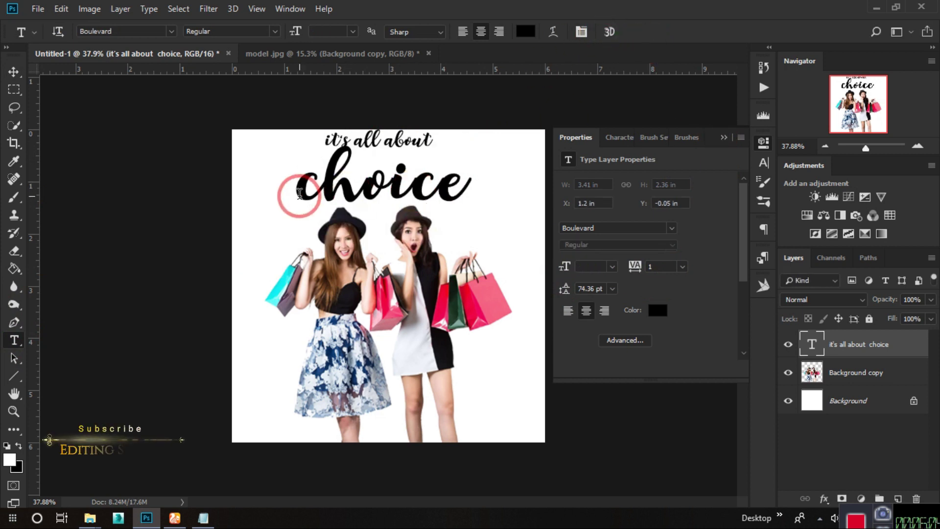
left_click_drag(310, 199, 498, 198)
key("BackSpace")
left_click(805, 347)
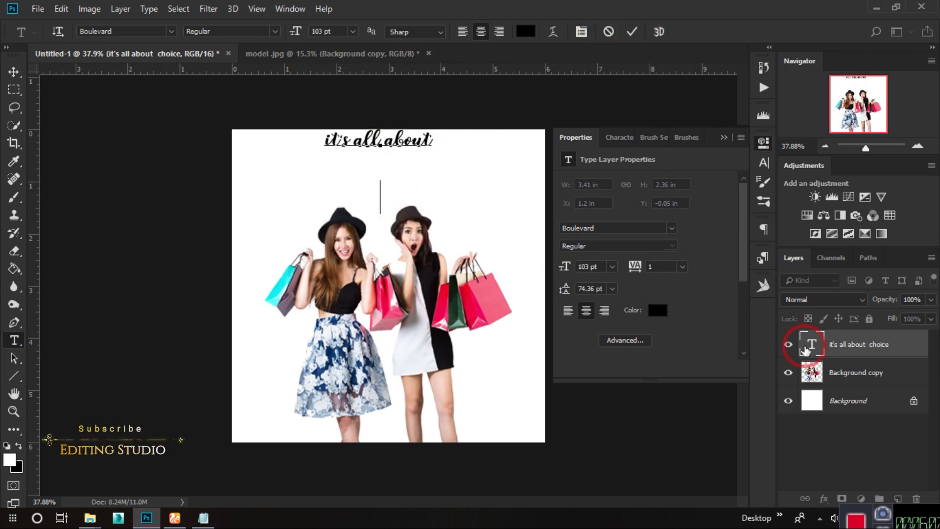
left_click(644, 32)
Duplicate the heading layer as a 103 pt 'choice' layer and move it below 'it's all about'
left_click_drag(857, 344, 898, 499)
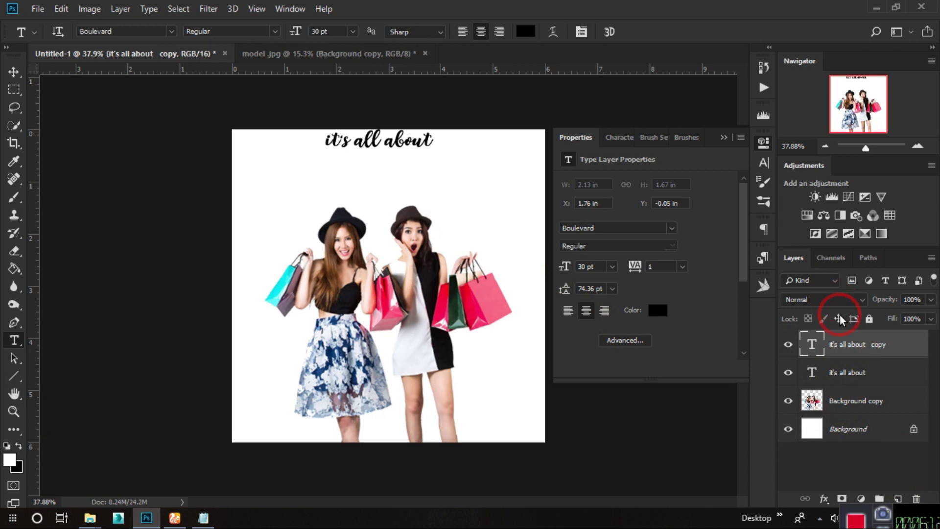
double_click(814, 346)
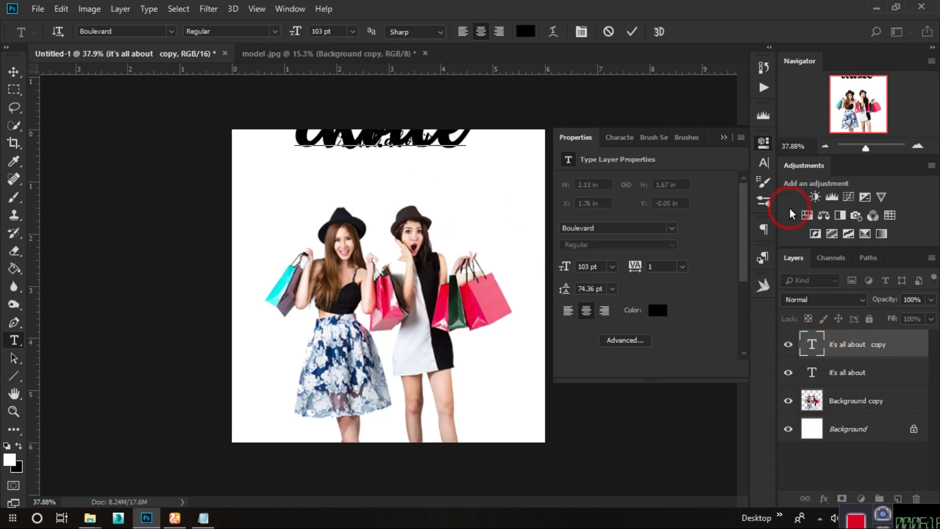
left_click(633, 33)
left_click(14, 71)
left_click_drag(398, 121, 396, 168)
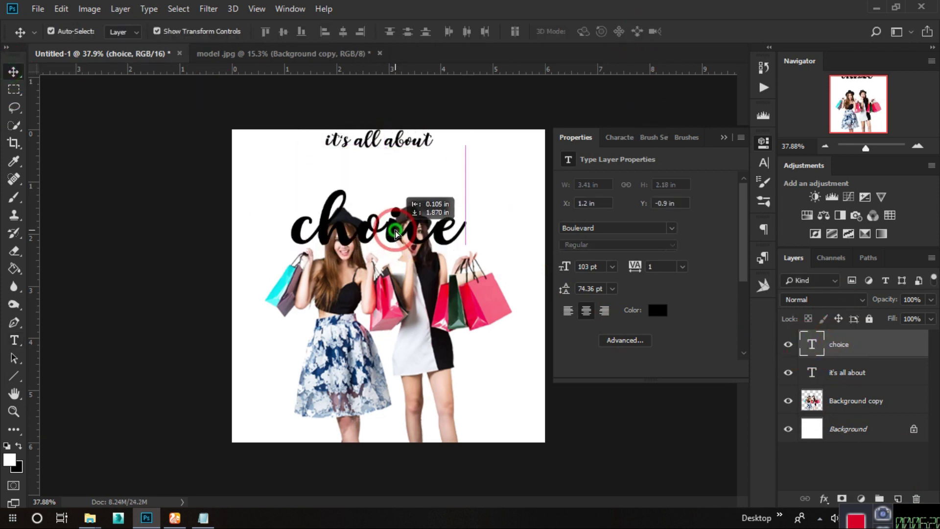
left_click(621, 31)
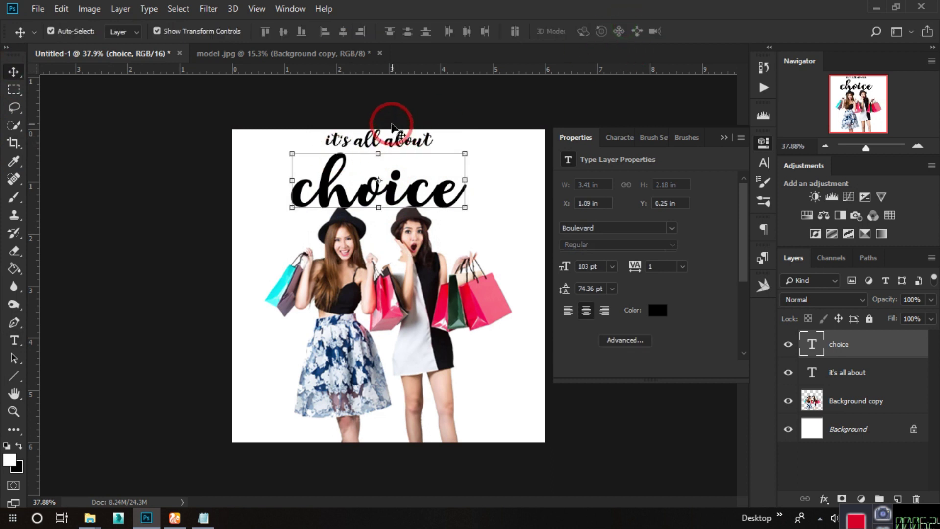
Place 'it's all about' above 'choice' and move the models photo layer to the top
left_click_drag(391, 127, 421, 141)
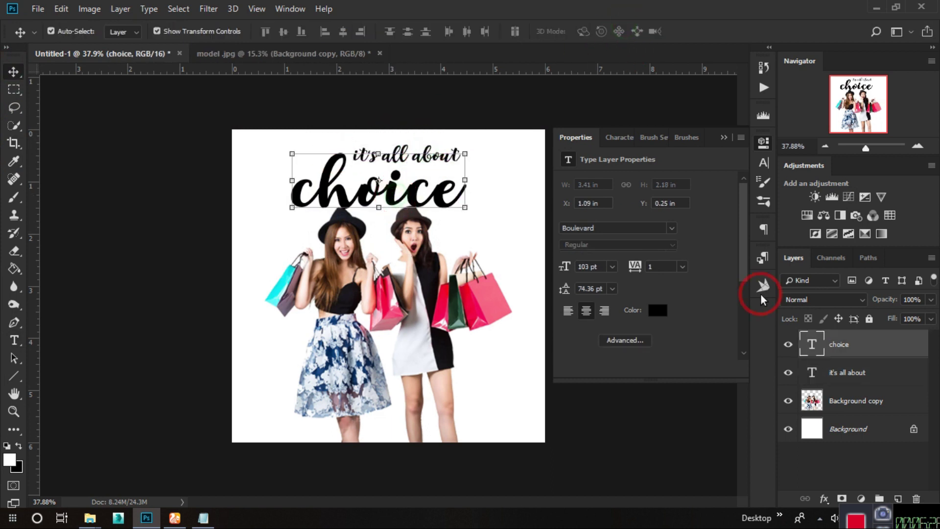
left_click(851, 373, "shift")
left_click_drag(867, 399, 862, 338)
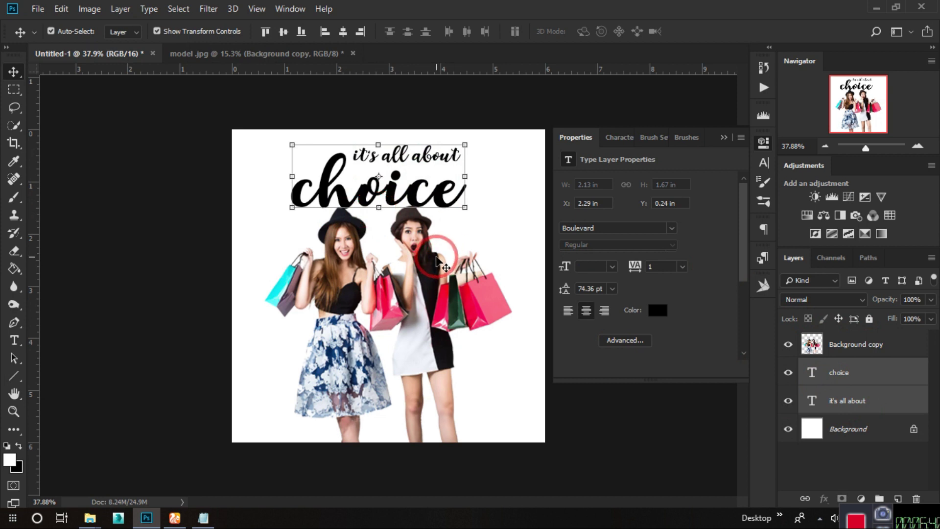
Shrink the 'choice' title to about 80 percent of its size
key("ctrl+0")
left_click(586, 89)
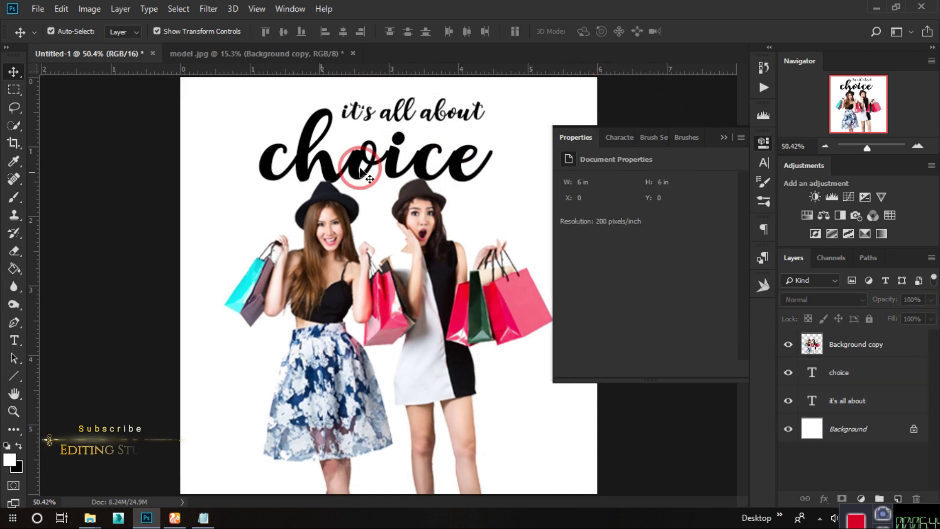
scroll(404, 188, "up", 1)
left_click_drag(420, 222, 430, 218)
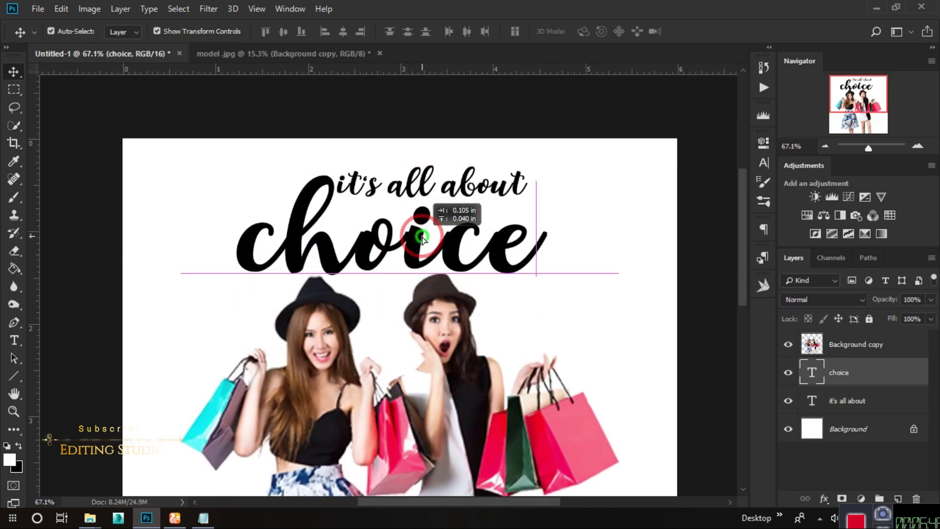
mouse_move(547, 274)
left_mouse_down()
mouse_move(547, 360)
mouse_move(523, 343)
left_mouse_up()
left_click_drag(474, 243, 455, 217)
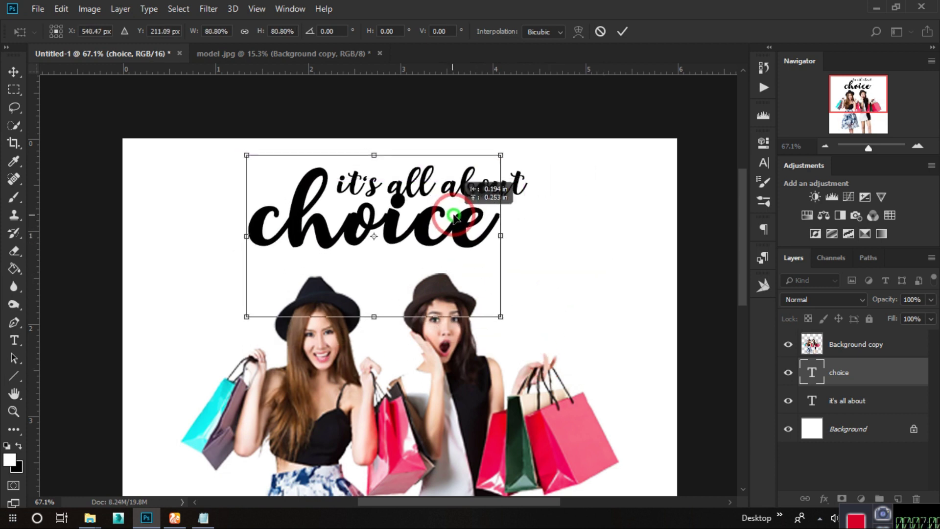
left_click(623, 31)
Scale 'it's all about' to about 57 percent and move it above 'choice'
left_click(528, 183)
key("ctrl+t")
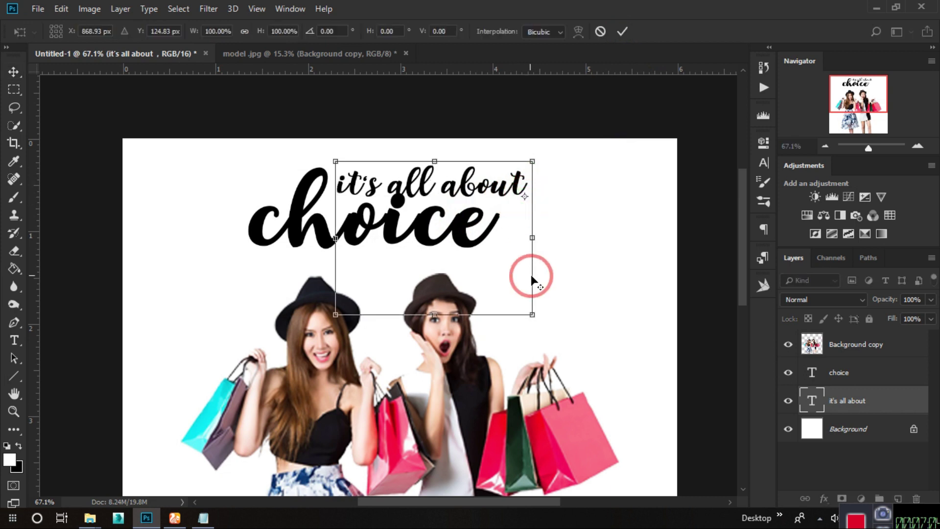
left_click_drag(534, 318, 531, 268)
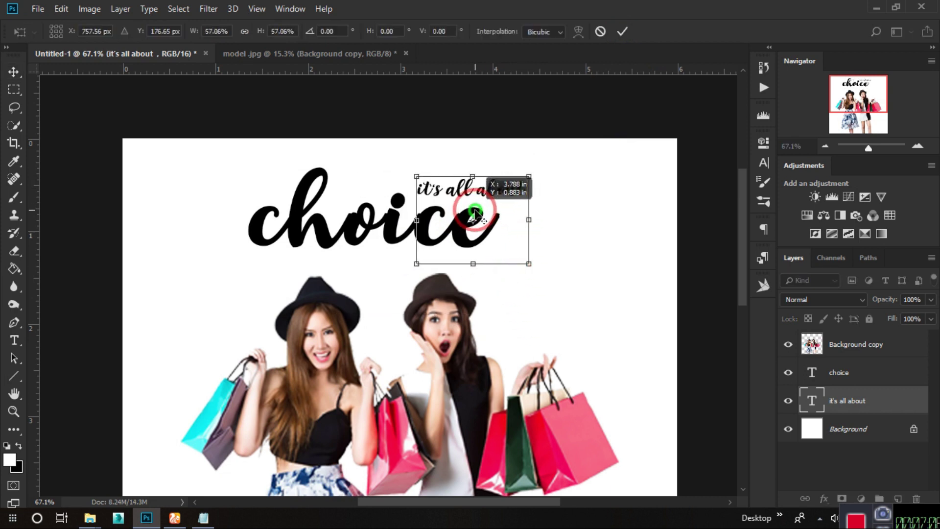
left_click_drag(504, 193, 430, 187)
left_click(623, 31)
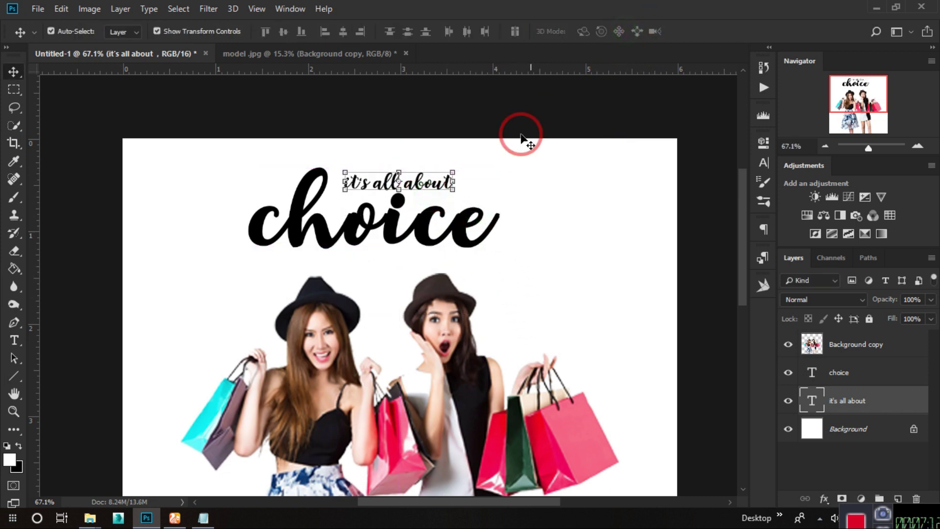
Try nudging the 'choice' title slightly left and down, then undo it
scroll(608, 243, "down", 3)
scroll(369, 132, "up", 2)
left_click(412, 104)
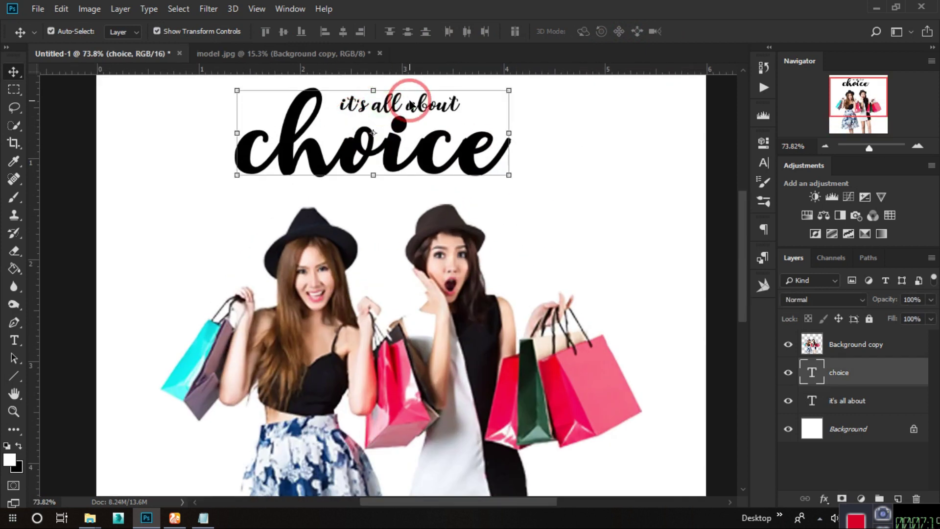
left_click(839, 397)
left_click_drag(420, 147, 411, 150)
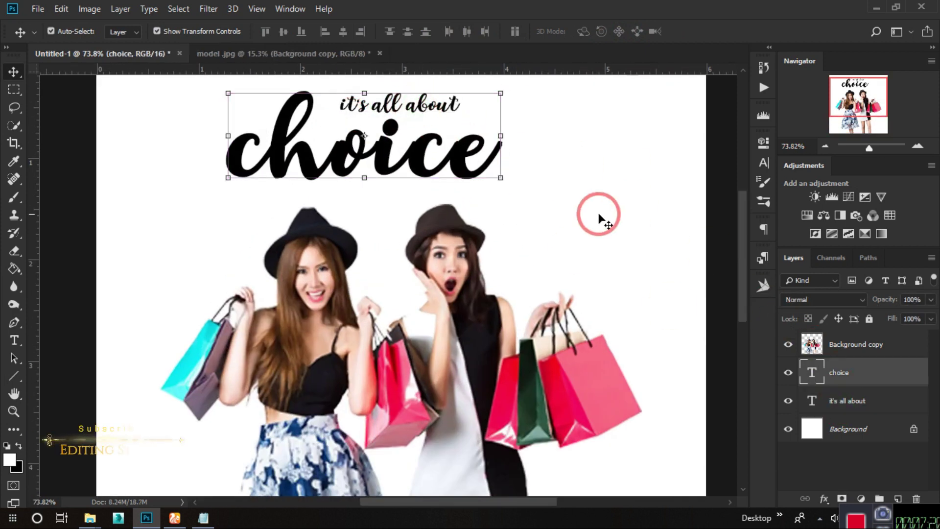
key("ctrl+z")
Centre the 'it's all about' line directly above 'choice'
left_click(861, 404)
key("ctrl+t")
left_click_drag(418, 101, 411, 100)
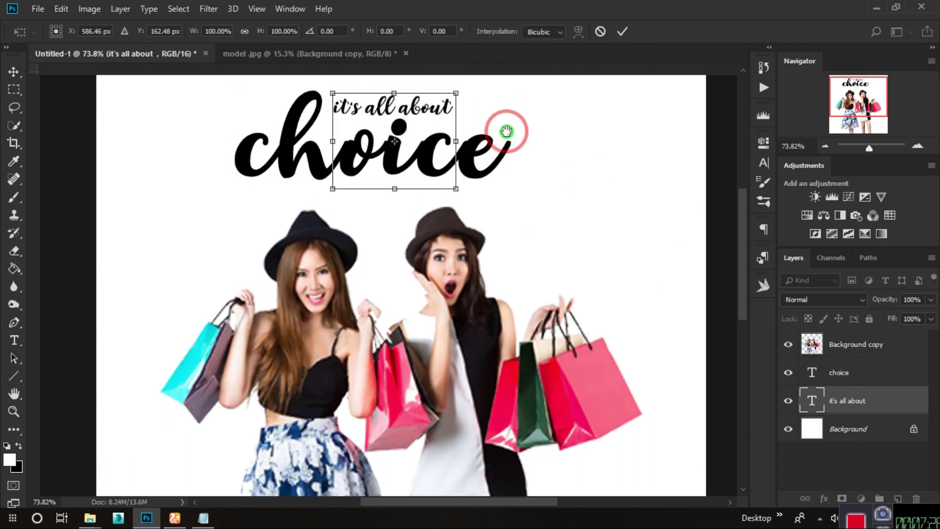
scroll(392, 172, "up", 3)
left_click_drag(395, 169, 393, 171)
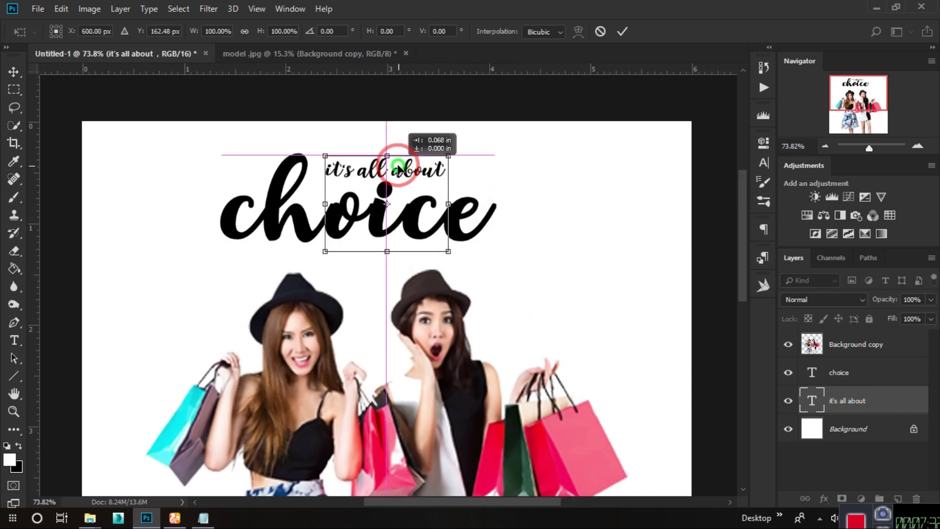
key("Return")
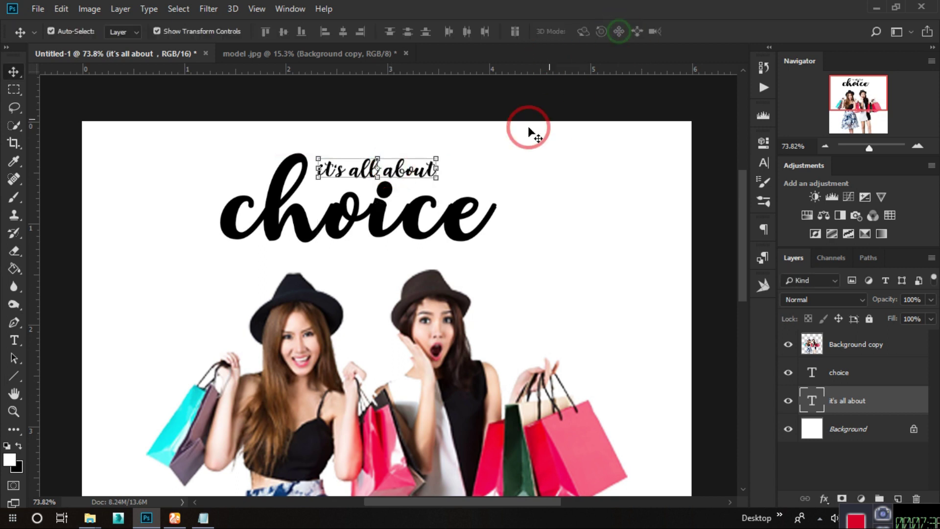
Copy the '50% off on all product' line from the text notes and return to Photoshop
scroll(357, 184, "down", 2)
scroll(359, 185, "down", 1)
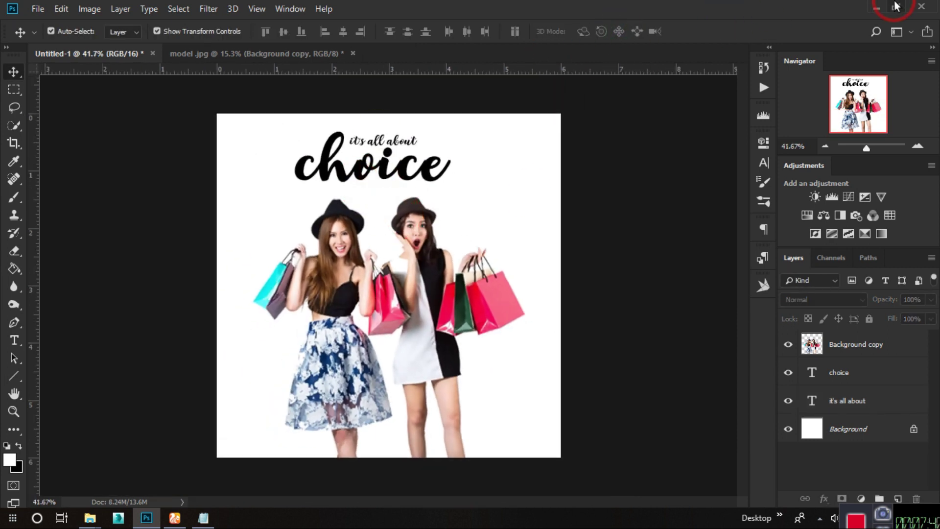
left_click(877, 7)
double_click(419, 207)
key("shift+Home")
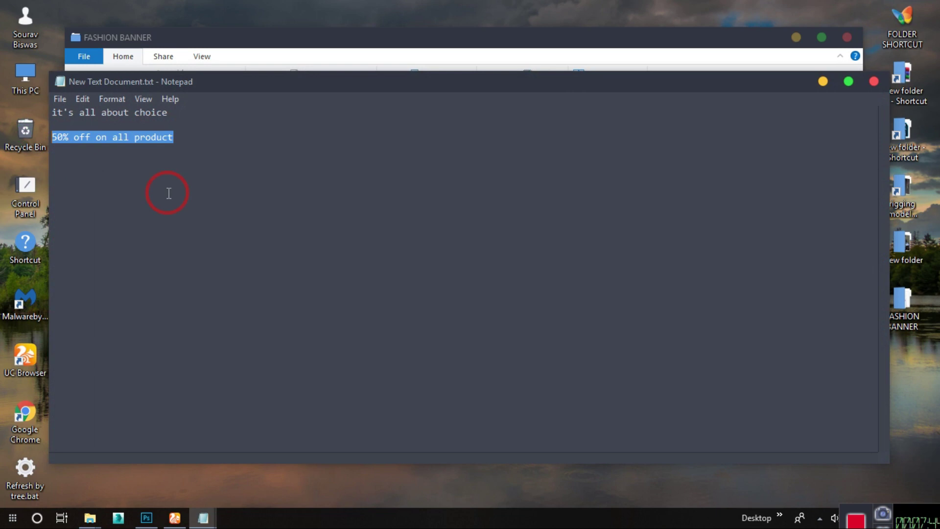
left_click(827, 81)
left_click(146, 518)
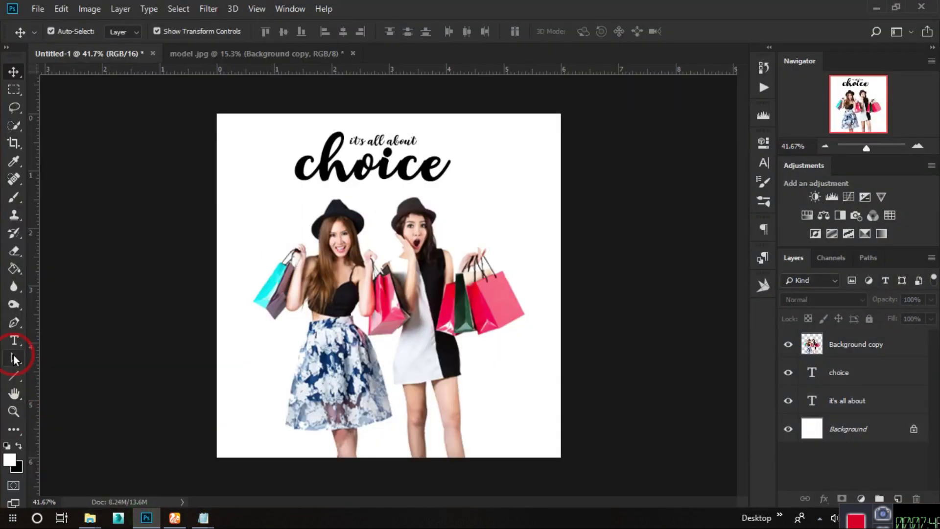
Paste '50% off on all product' as a new text line just below 'choice'
left_click(14, 342)
left_click(388, 241)
key("ctrl+v")
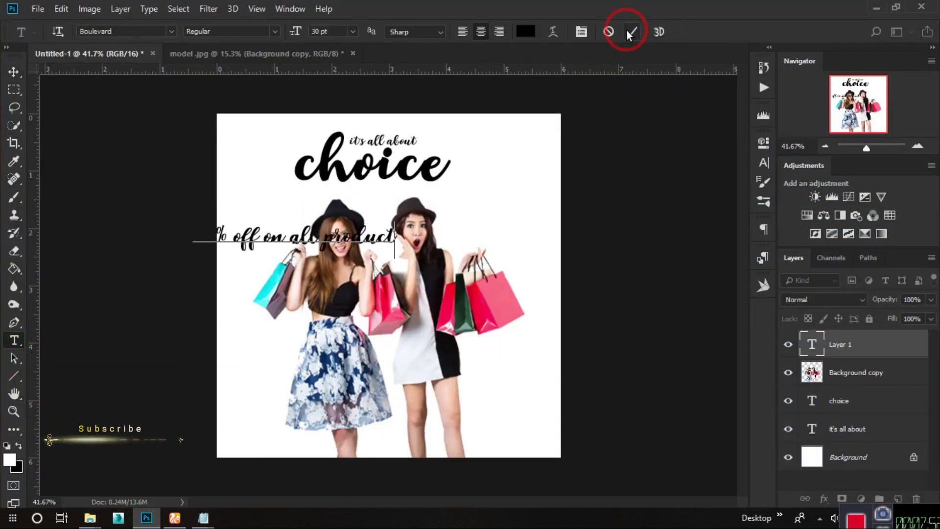
left_click(631, 33)
left_click(13, 72)
left_click_drag(290, 255, 371, 211)
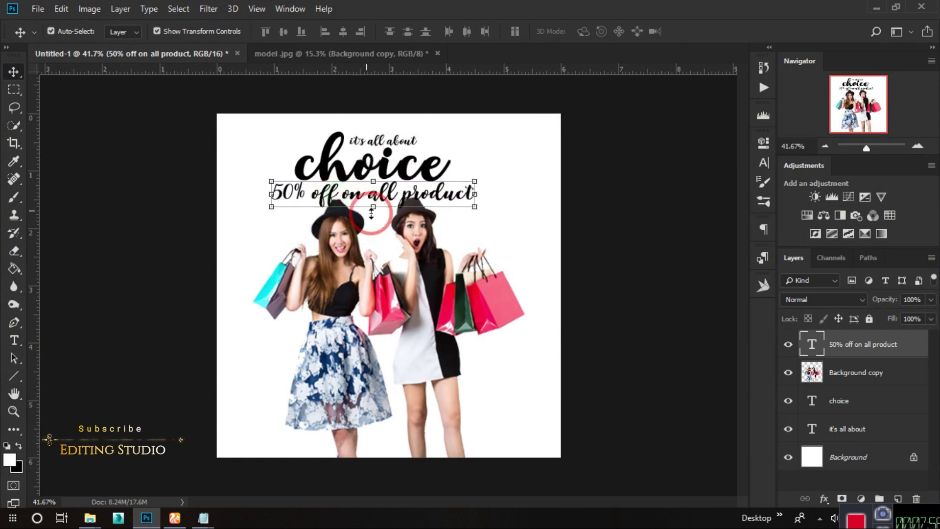
Scale the sale line to about 60 percent and centre it under 'choice'
key("ctrl+t")
scroll(399, 189, "up", 2)
scroll(530, 206, "up", 2)
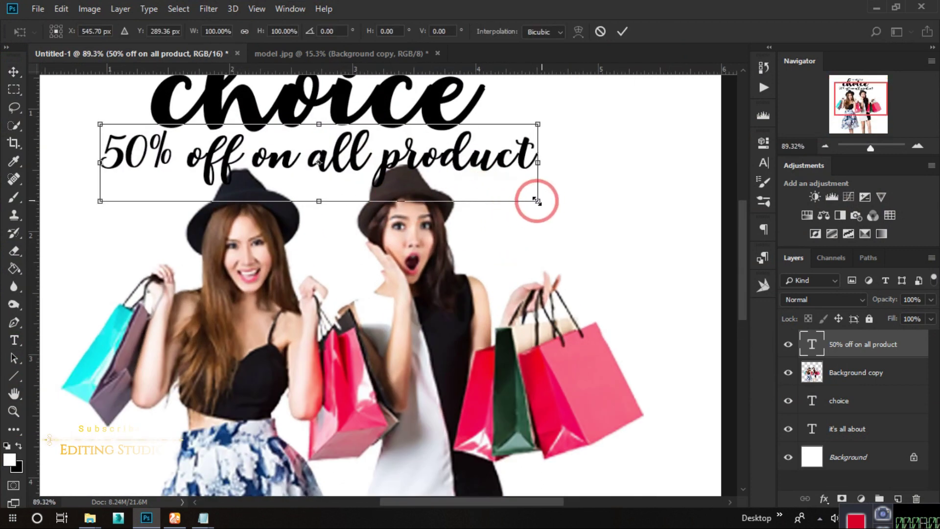
left_click_drag(537, 201, 450, 185)
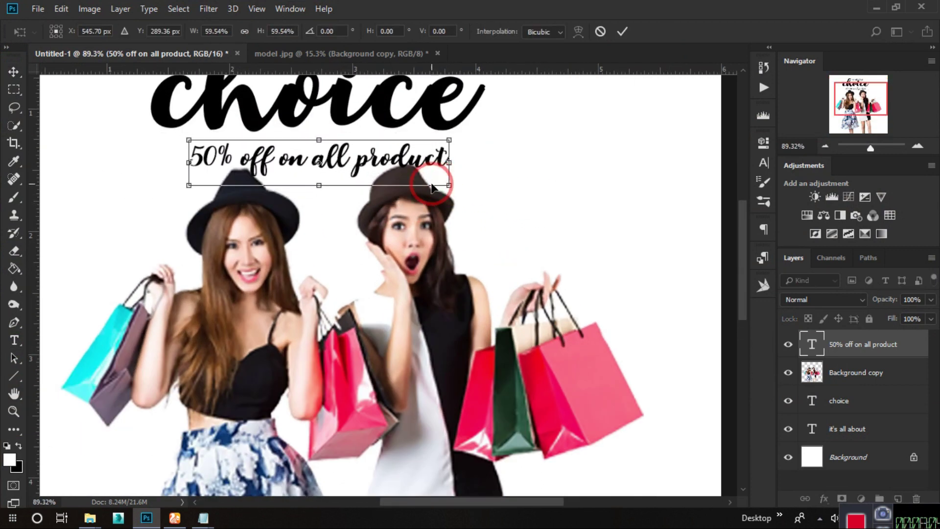
left_click_drag(366, 169, 359, 157)
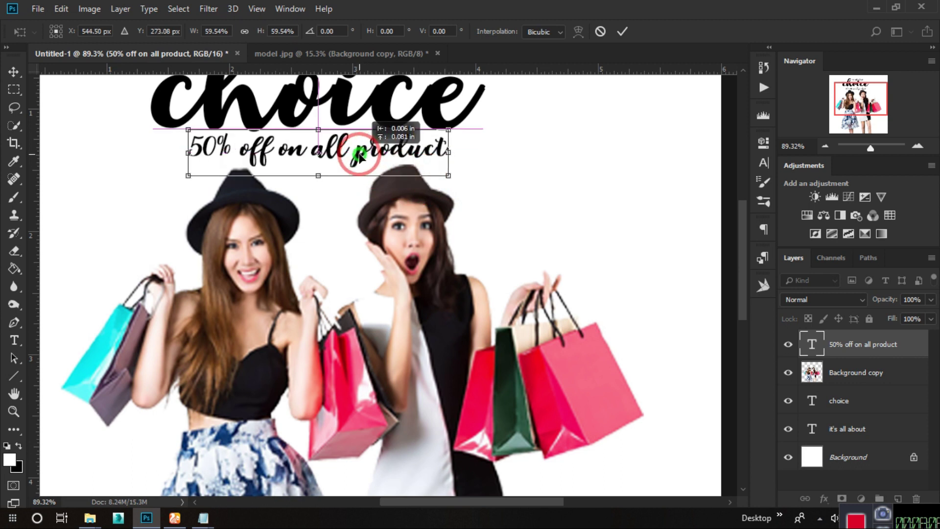
left_click(622, 31)
scroll(490, 181, "down", 2)
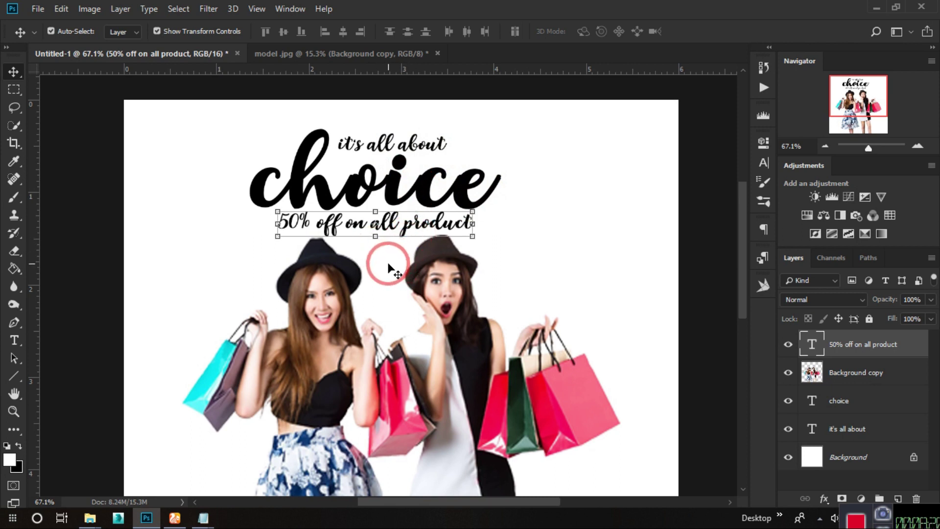
left_click(764, 144)
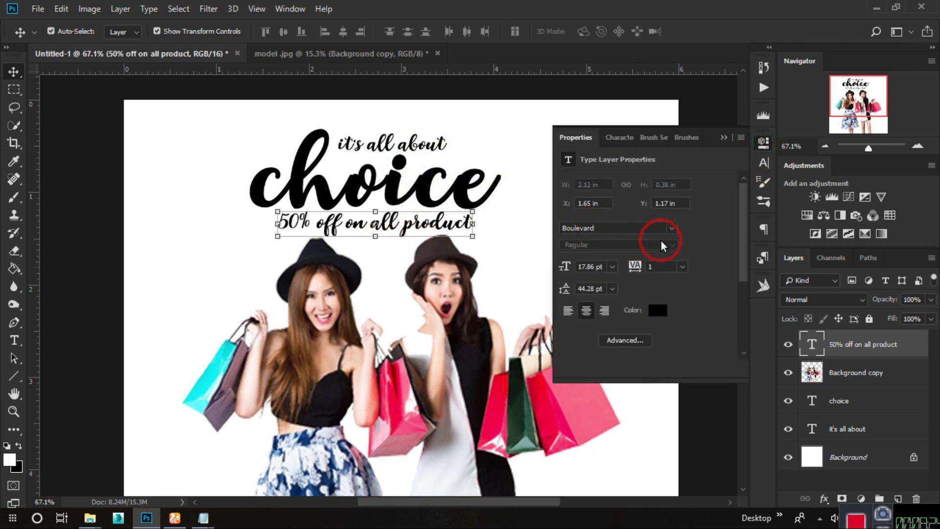
Remove faux bold from the sale line, 'choice' and 'it's all about'
left_click(607, 341)
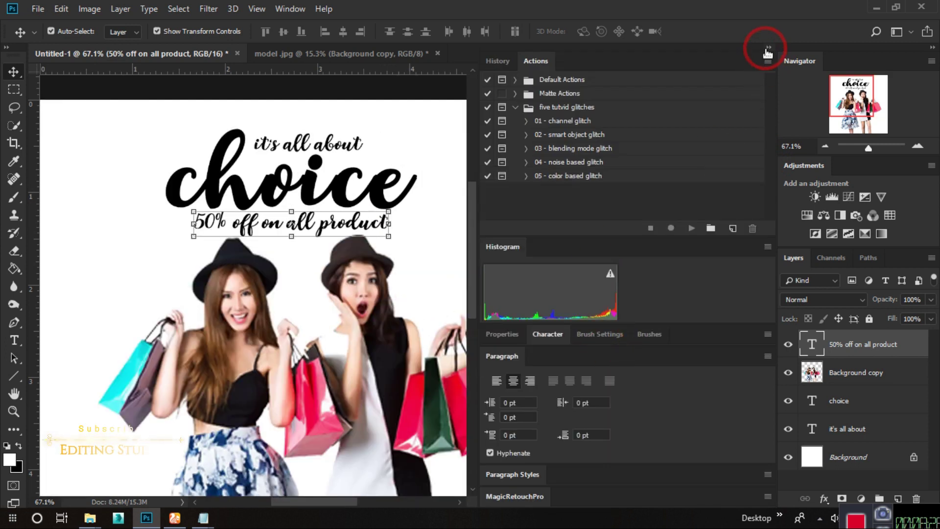
left_click(767, 49)
left_click(763, 162)
left_click(616, 246)
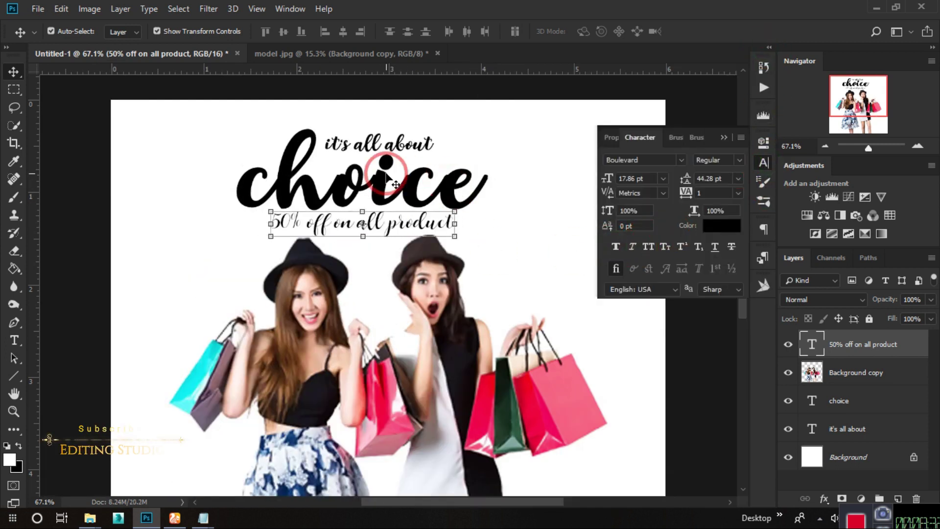
left_click(840, 400)
left_click(616, 246)
left_click(847, 429)
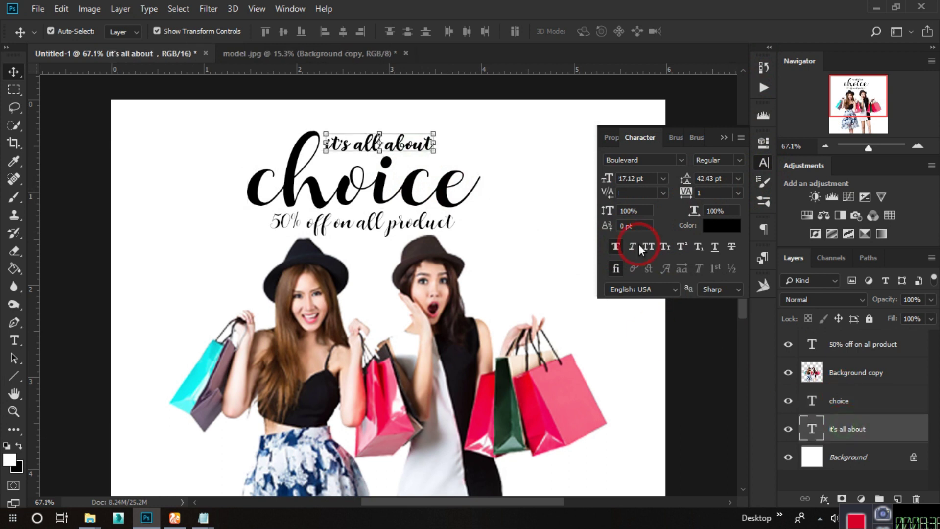
left_click(617, 246)
left_click(724, 137)
left_click(699, 189)
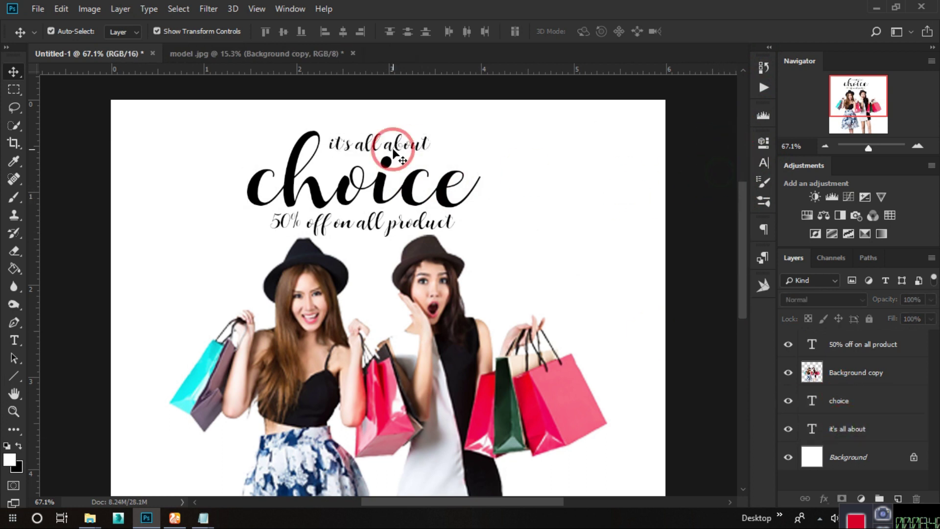
Give the '50% off on all product' line 161 letter spacing and 10.86 pt size
left_click(390, 230)
left_click(762, 155)
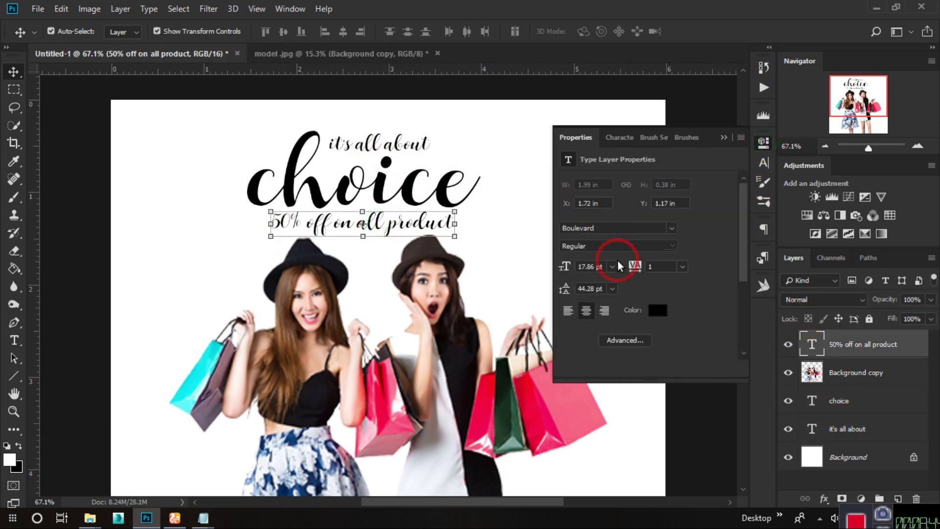
left_click_drag(635, 268, 714, 268)
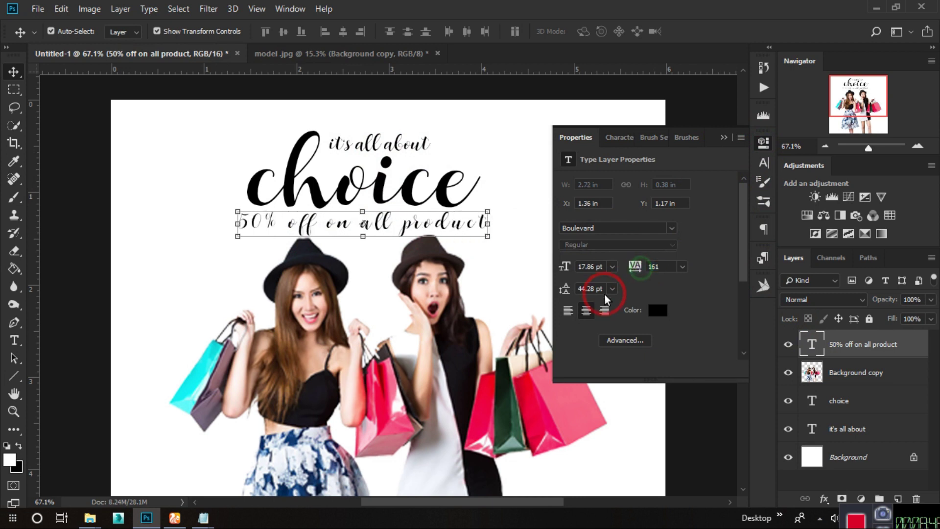
left_click_drag(566, 268, 564, 268)
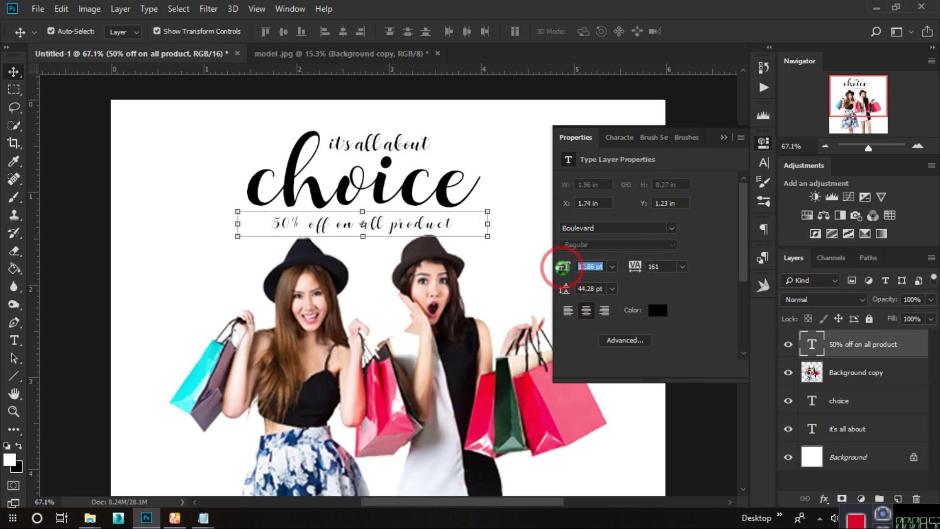
left_click(725, 137)
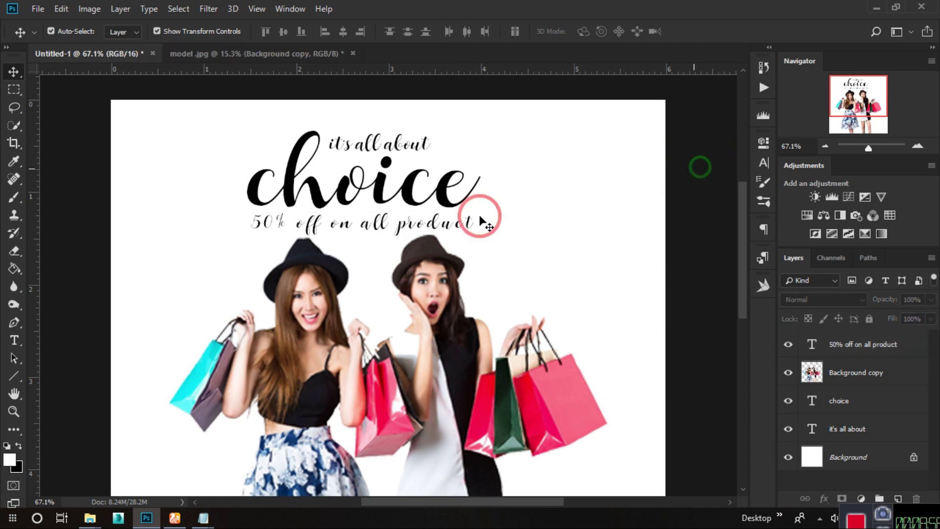
scroll(382, 191, "up", 5)
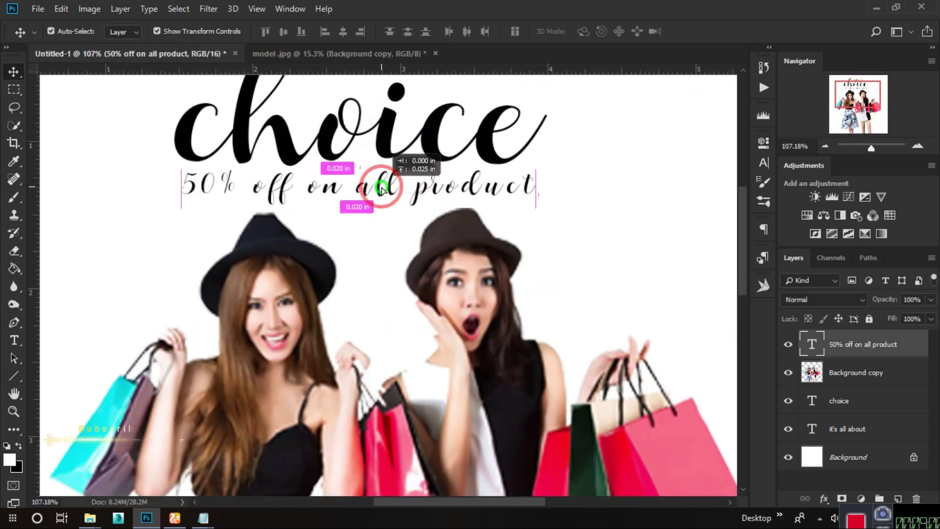
scroll(387, 186, "down", 5)
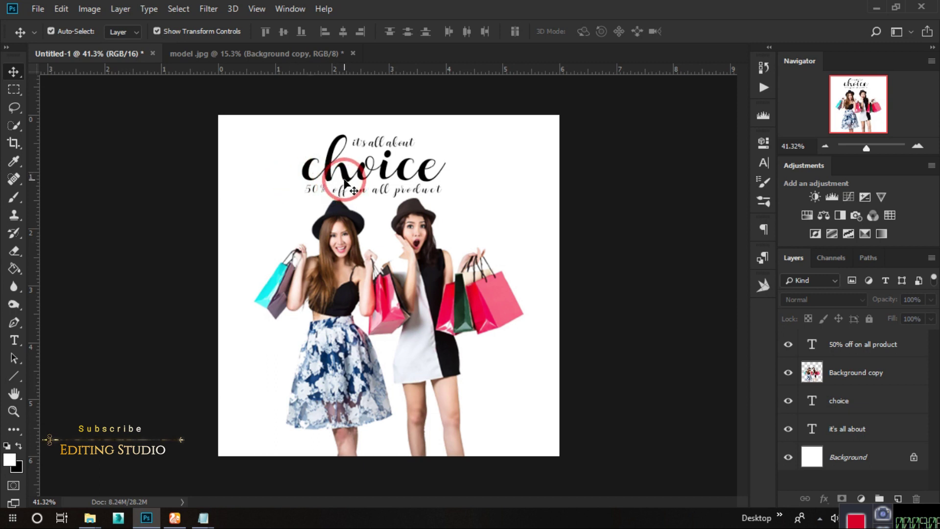
scroll(344, 185, "up", 3)
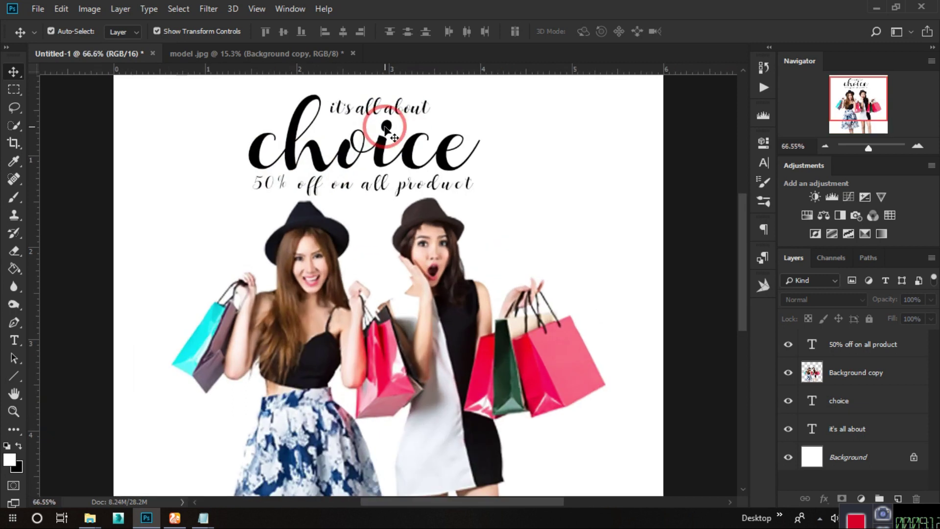
left_click(387, 147)
Colour the 'choice' text magenta pink, around #ff0090
left_click(763, 142)
left_click(658, 310)
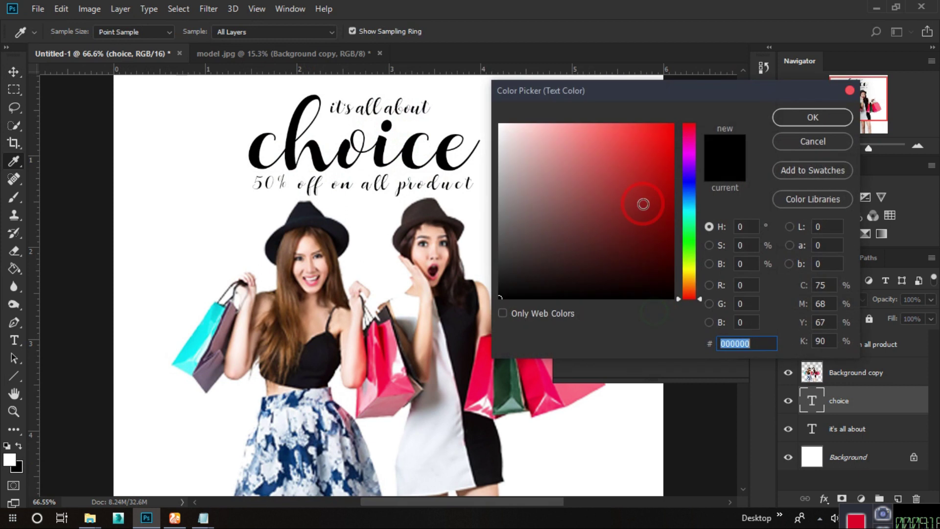
left_click_drag(690, 142, 693, 145)
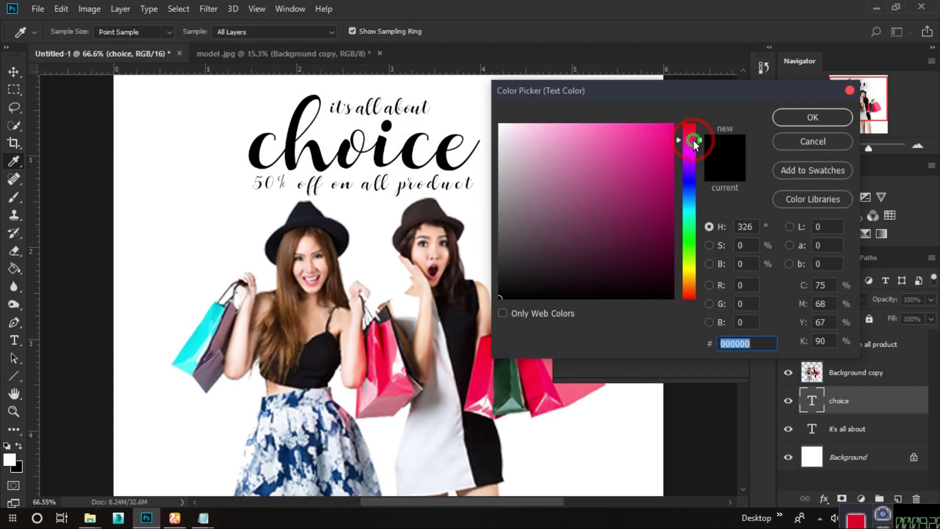
type("ff0090")
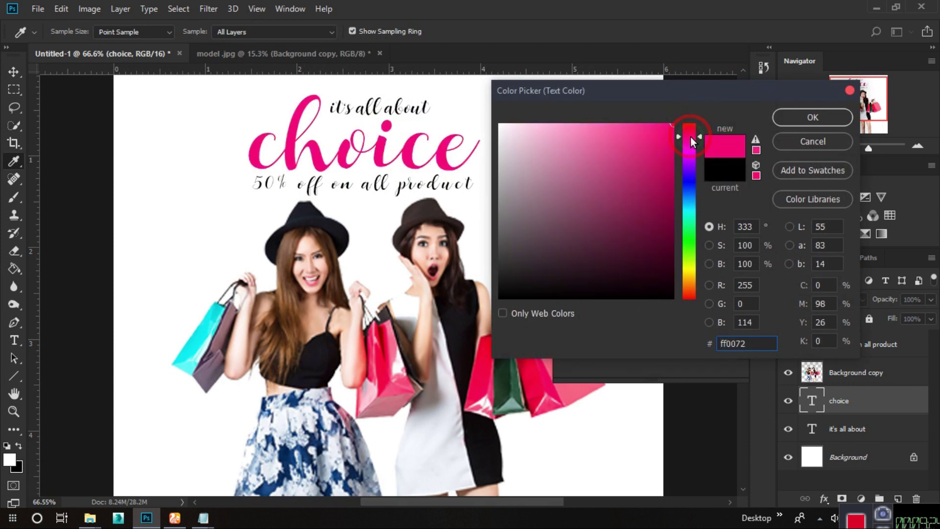
left_click_drag(690, 137, 691, 142)
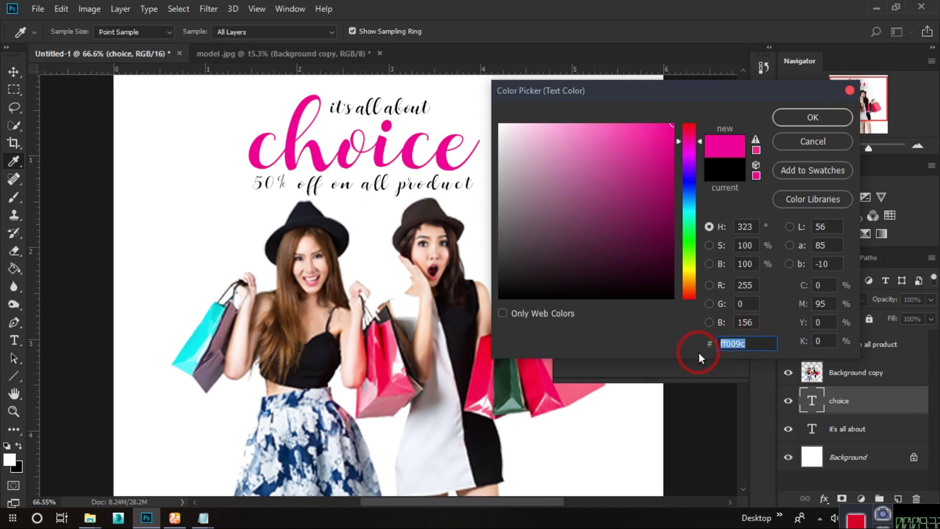
left_click(813, 117)
key("v")
Colour the 'it's all about' text pink #ff009c
left_click(410, 112)
left_click(876, 430)
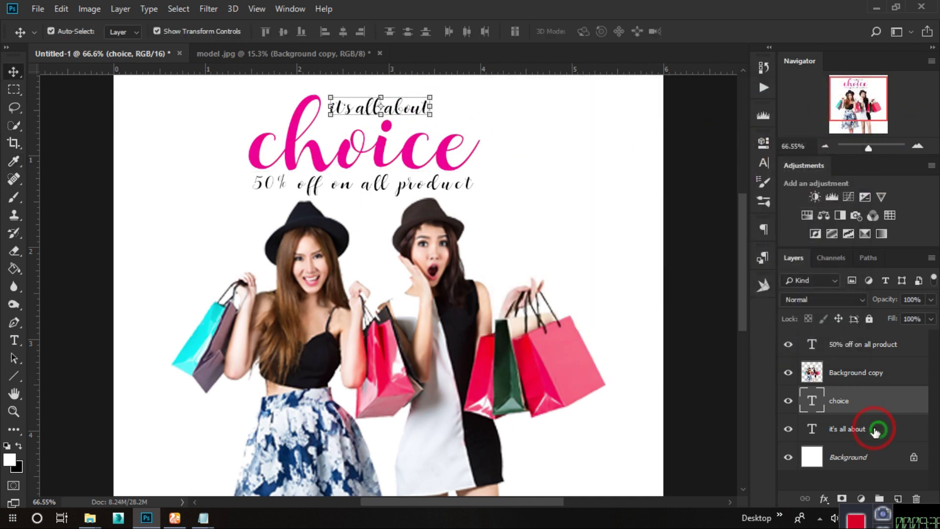
left_click(762, 147)
left_click(655, 309)
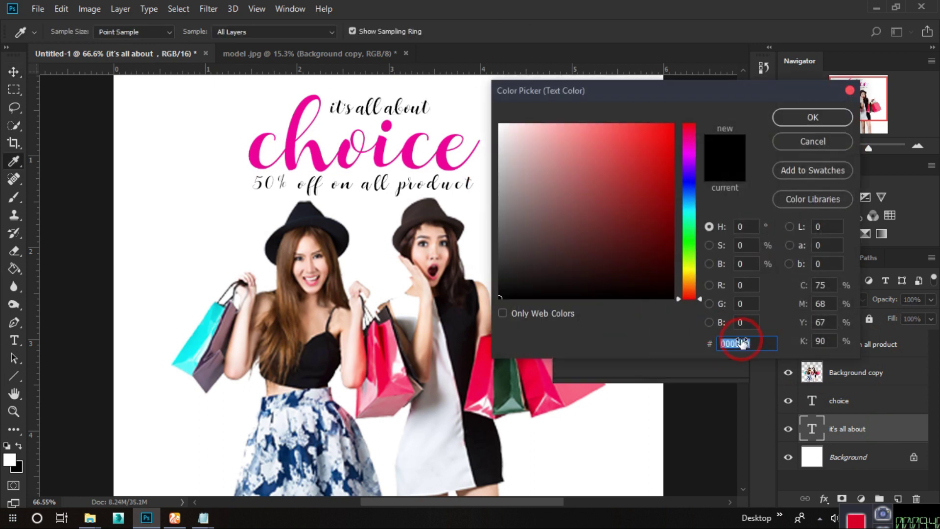
type("ff009c")
left_click(813, 117)
left_click(505, 211)
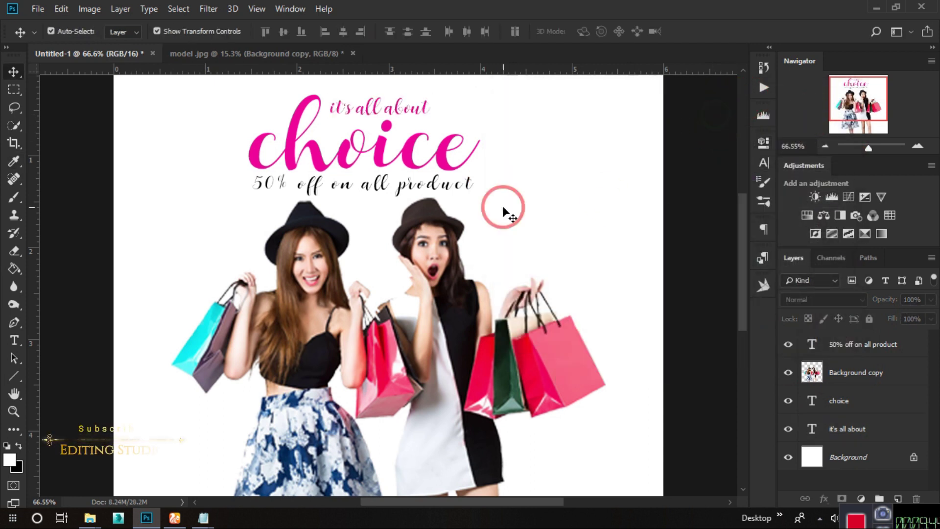
Darken the 'it's all about' pink slightly, in two small adjustments
left_click(384, 122)
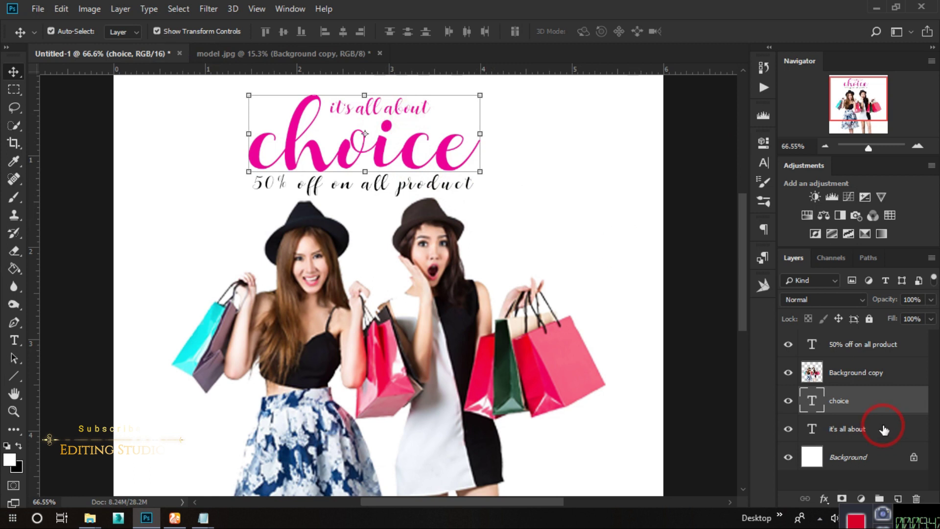
left_click(850, 429)
left_click(763, 142)
left_click(657, 308)
mouse_move(671, 127)
left_mouse_down()
mouse_move(715, 183)
mouse_move(709, 153)
mouse_move(671, 139)
left_mouse_up()
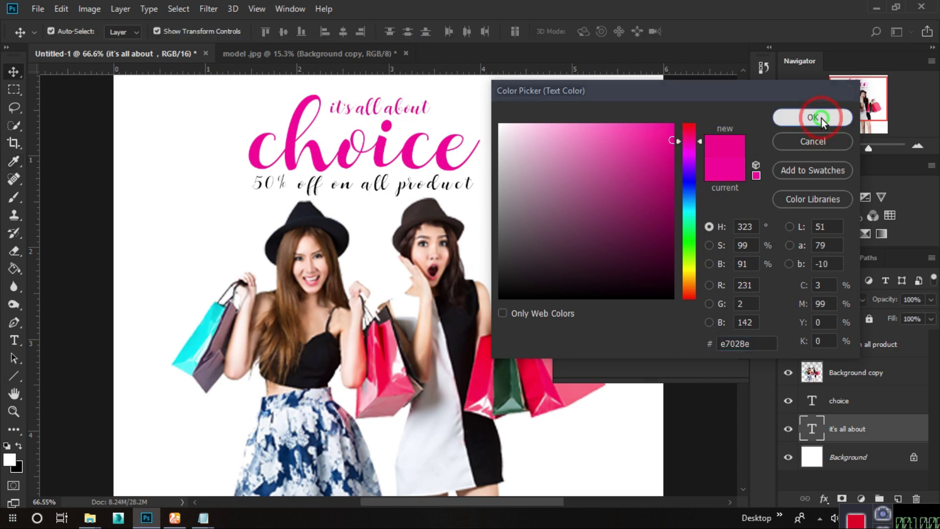
left_click(813, 118)
left_click(657, 312)
left_click_drag(672, 142, 673, 151)
left_click(820, 119)
left_click(723, 137)
left_click(571, 151)
left_click(335, 191)
scroll(571, 203, "down", 3)
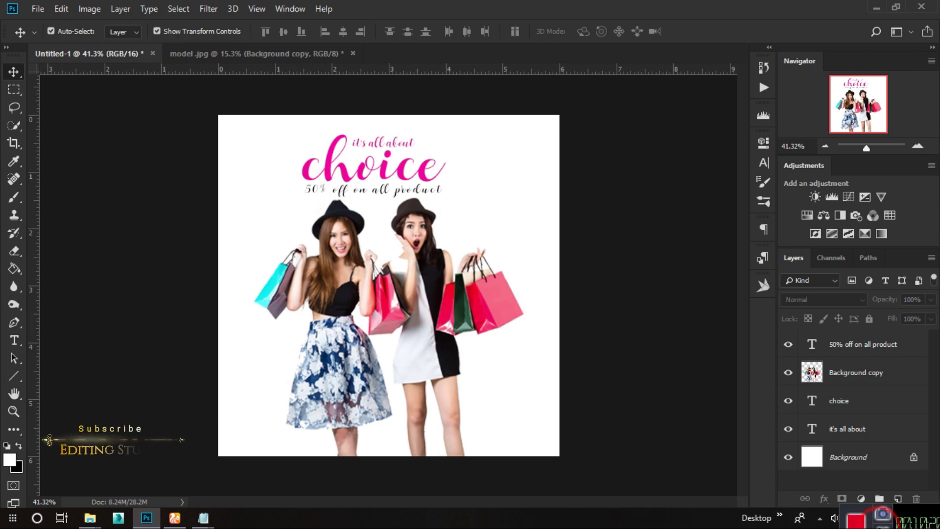
Convert the locked Background into an editable Layer 0
scroll(607, 379, "up", 1)
double_click(812, 457)
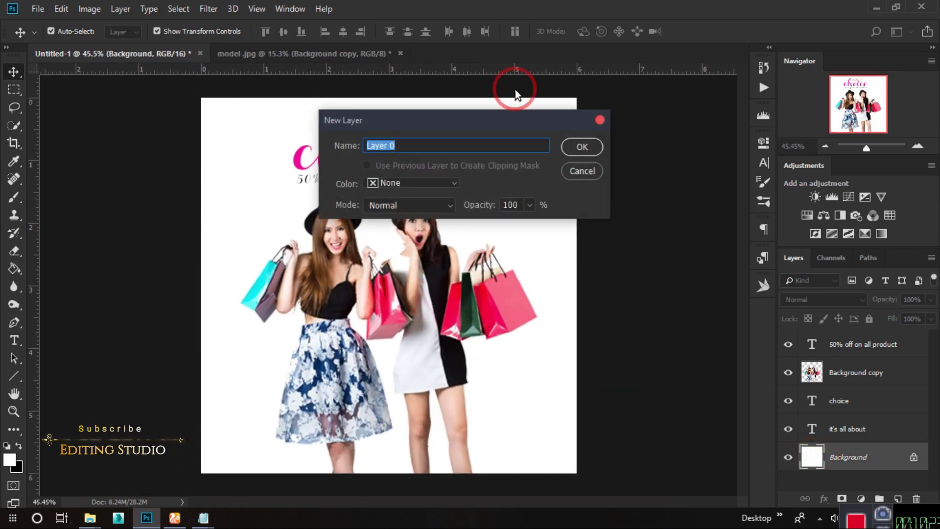
left_click(582, 146)
Add a radial Red, Green gradient overlay to Layer 0
left_click(839, 496)
left_click(852, 479)
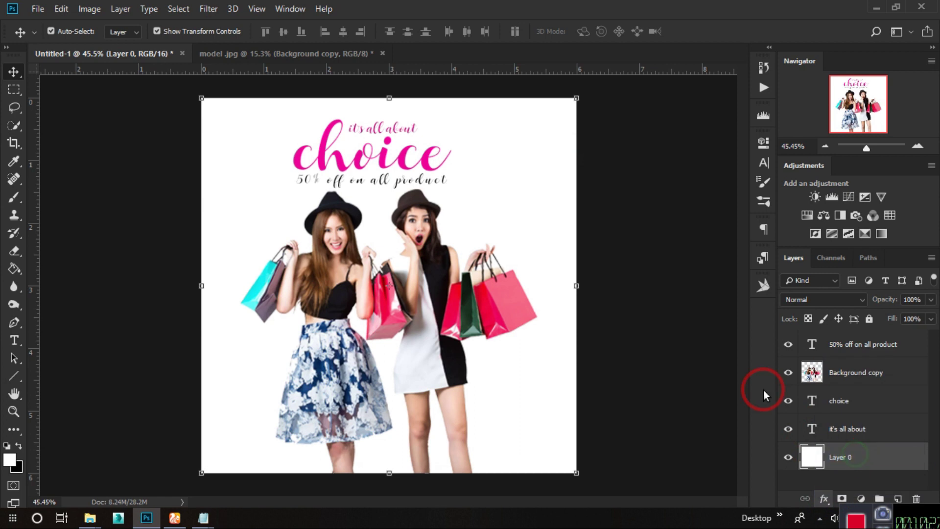
left_click_drag(510, 137, 603, 96)
left_click(730, 183)
left_click(707, 171)
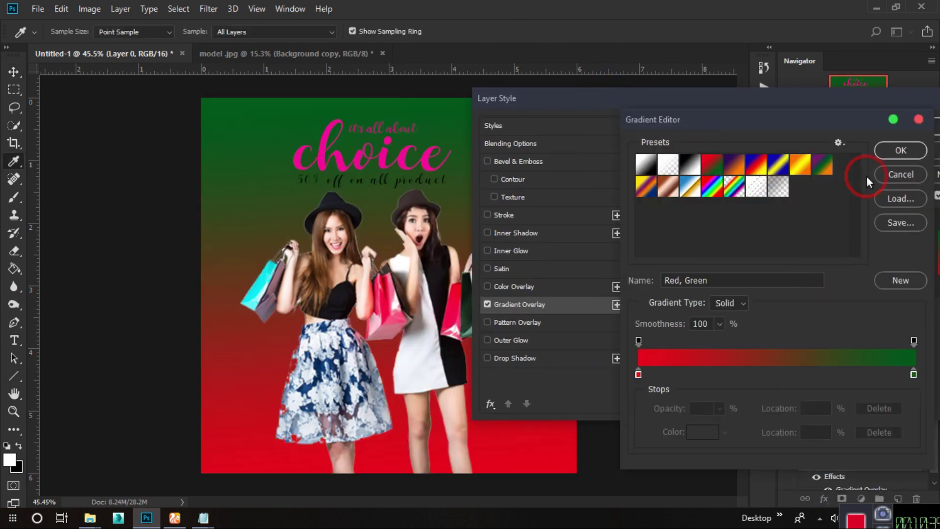
left_click(901, 150)
left_click(734, 196)
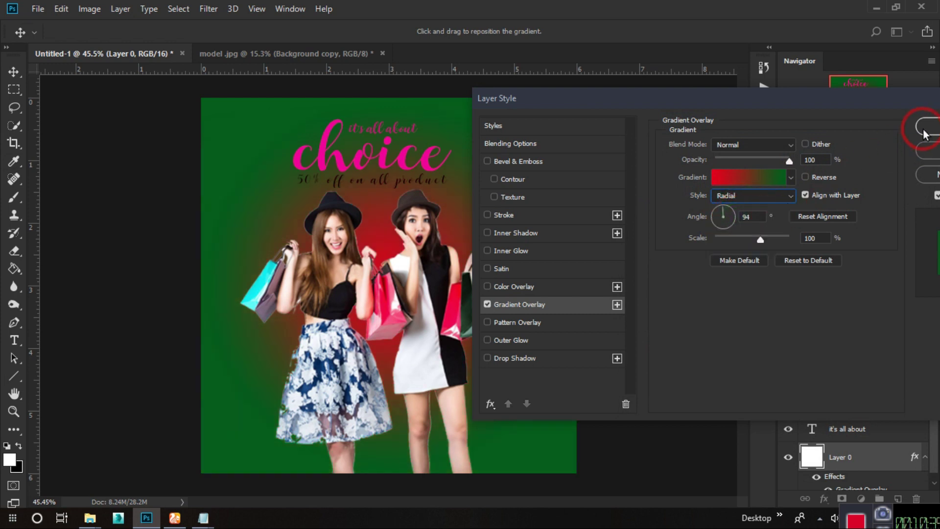
left_click(925, 128)
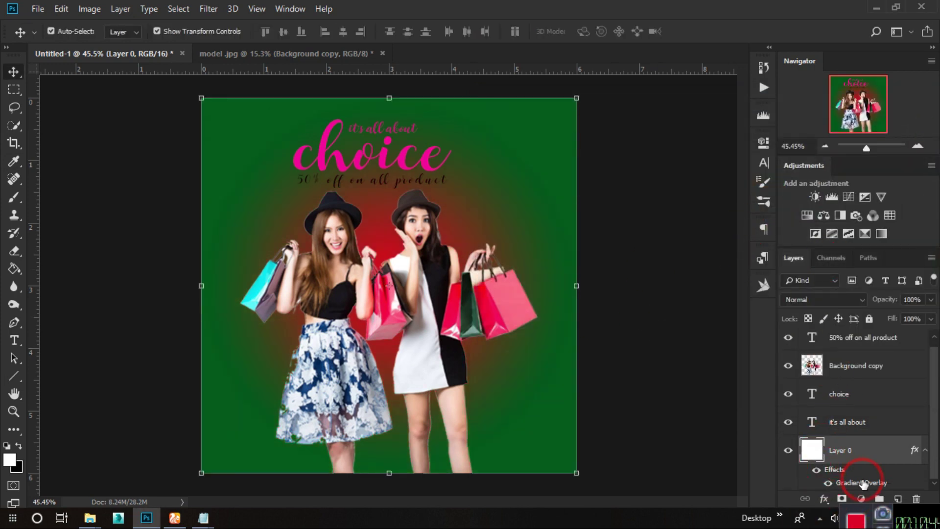
Recolour the overlay's gradient stops to bright yellow face00 and pale yellow
double_click(863, 484)
left_click(653, 176)
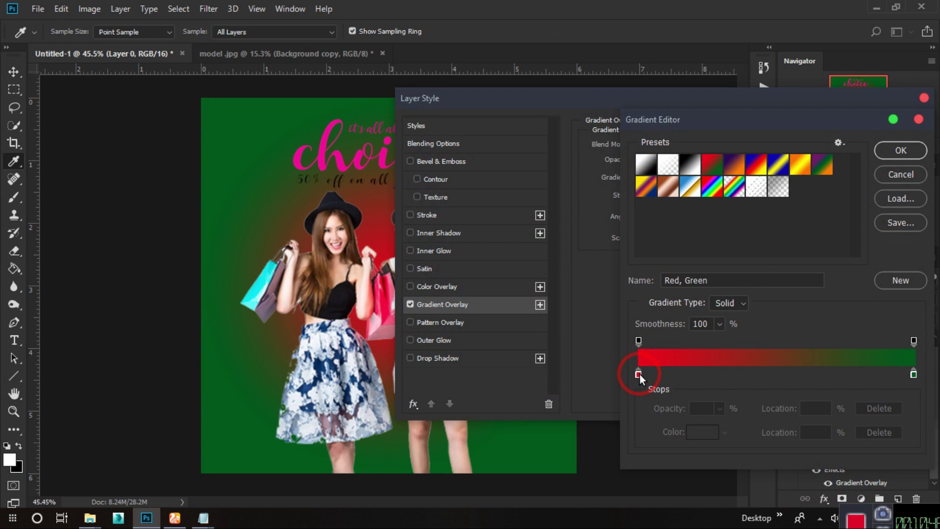
left_click(638, 374)
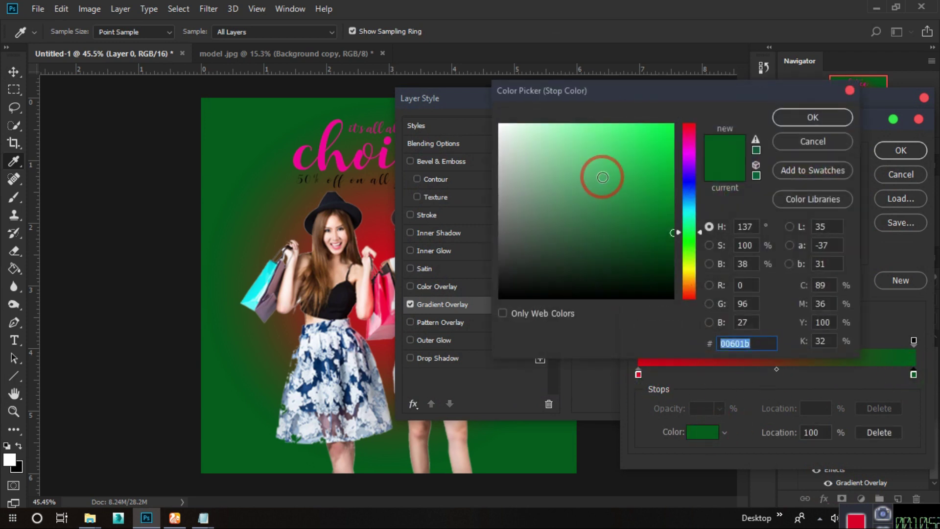
left_click_drag(692, 227, 692, 275)
left_click(674, 127)
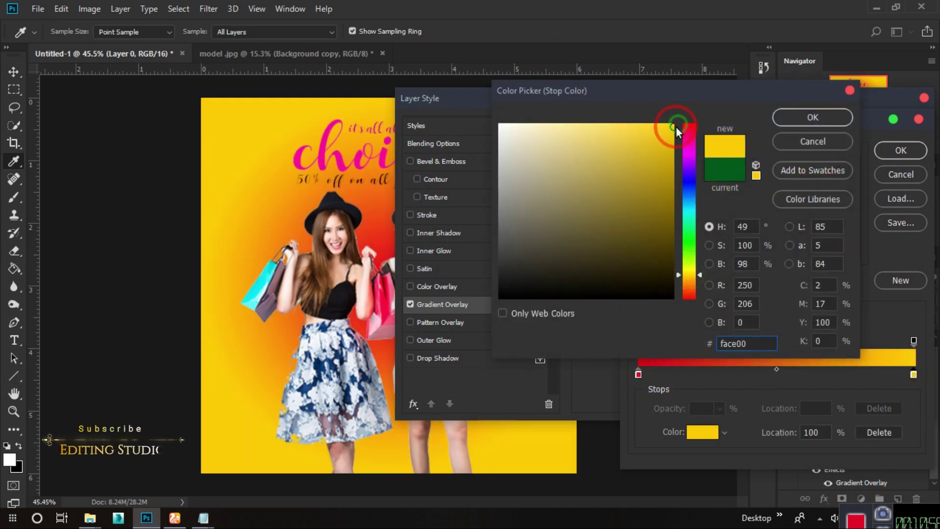
key("Return")
left_click(701, 439)
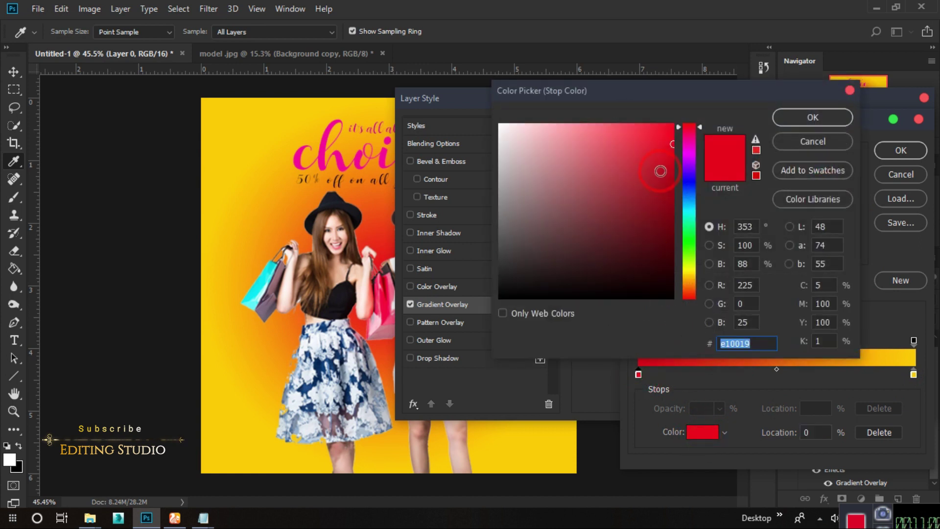
left_click(570, 124)
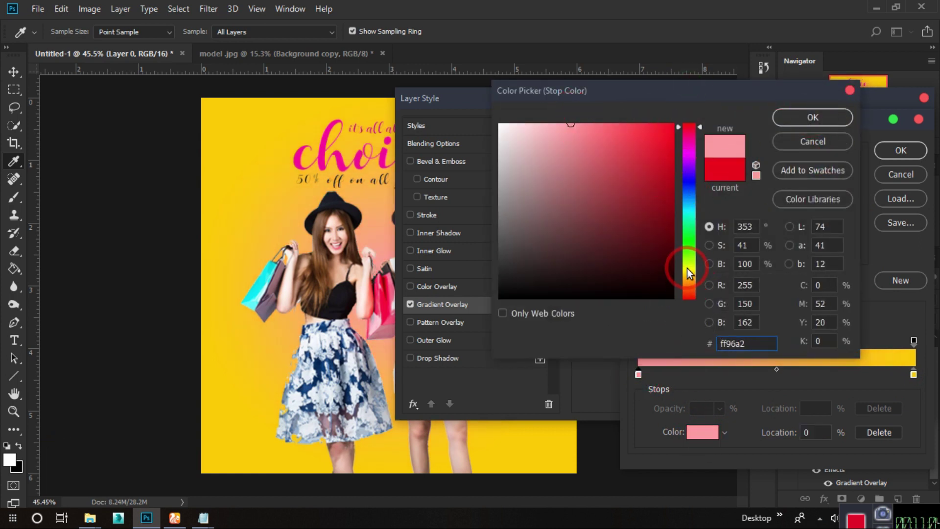
left_click(687, 268)
left_click(814, 119)
left_click(905, 152)
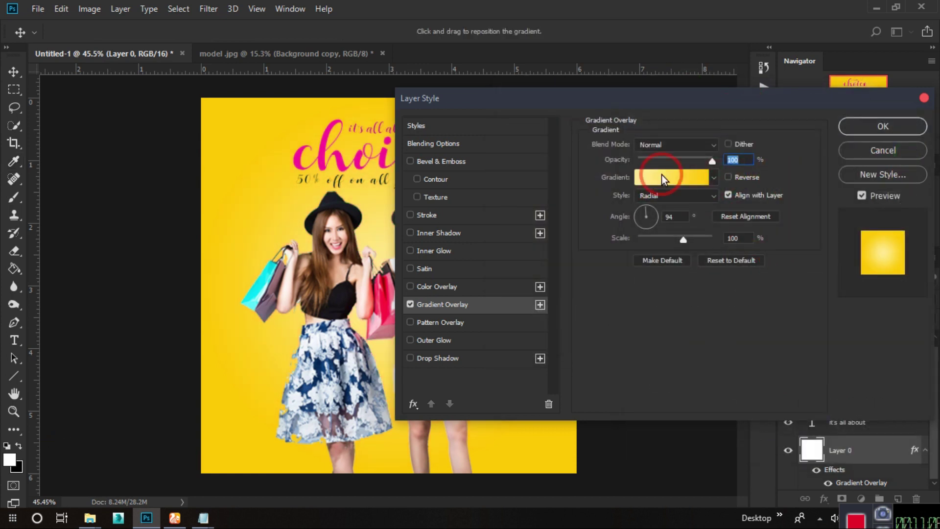
Change the gradient's right colour stop to cyan
left_click_drag(808, 104, 640, 84)
left_click(736, 163)
left_click(913, 374)
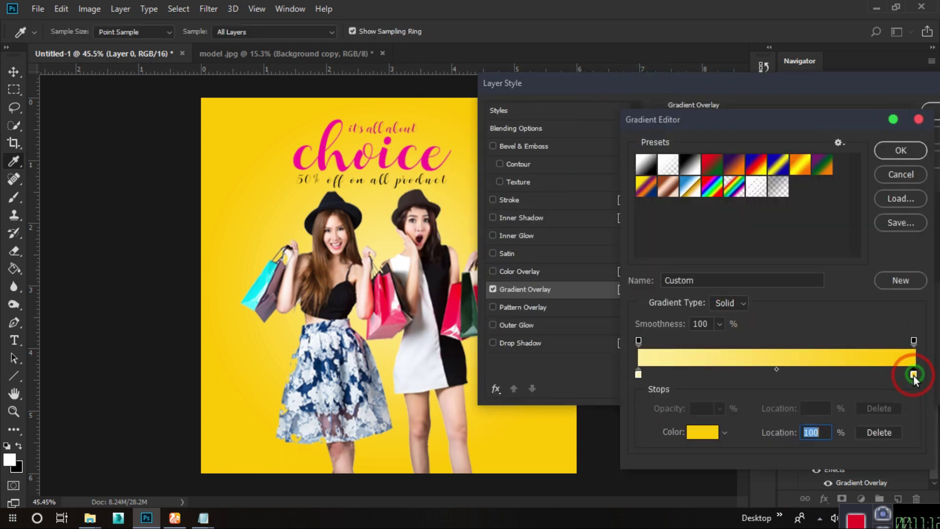
left_click(702, 431)
left_click(689, 148)
left_click_drag(688, 150, 691, 210)
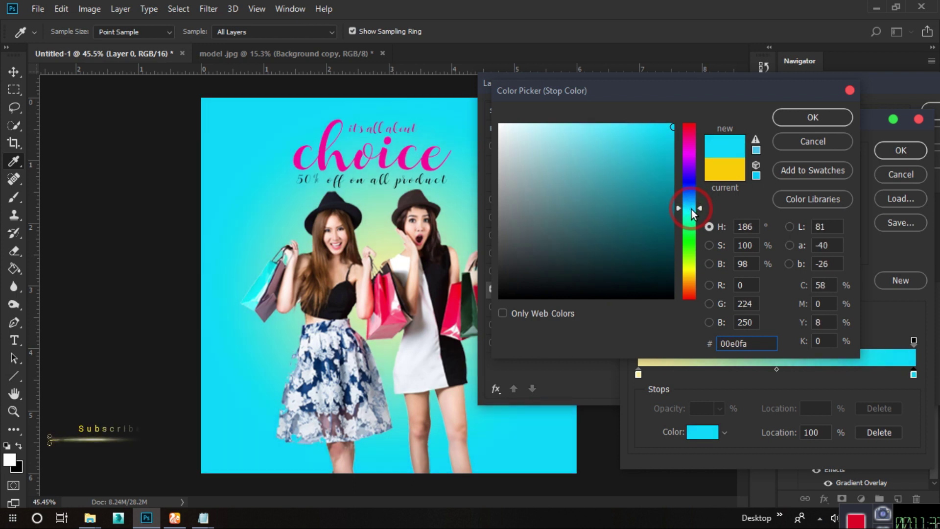
key("Return")
Make the left stop pale cyan, shift the midpoint right, and apply the overlay
left_click(637, 375)
left_click(702, 431)
mouse_move(689, 260)
left_mouse_down()
mouse_move(690, 206)
mouse_move(690, 221)
left_mouse_up()
left_click(564, 123)
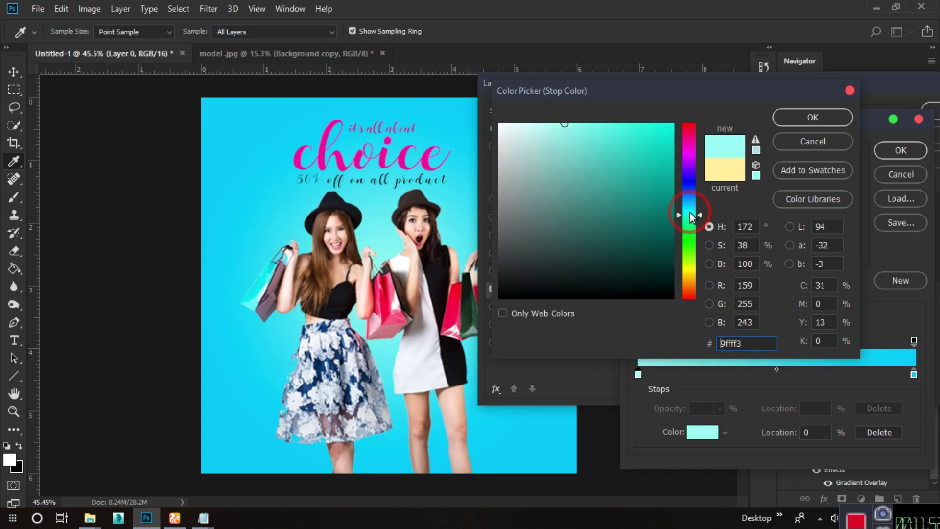
left_click(806, 119)
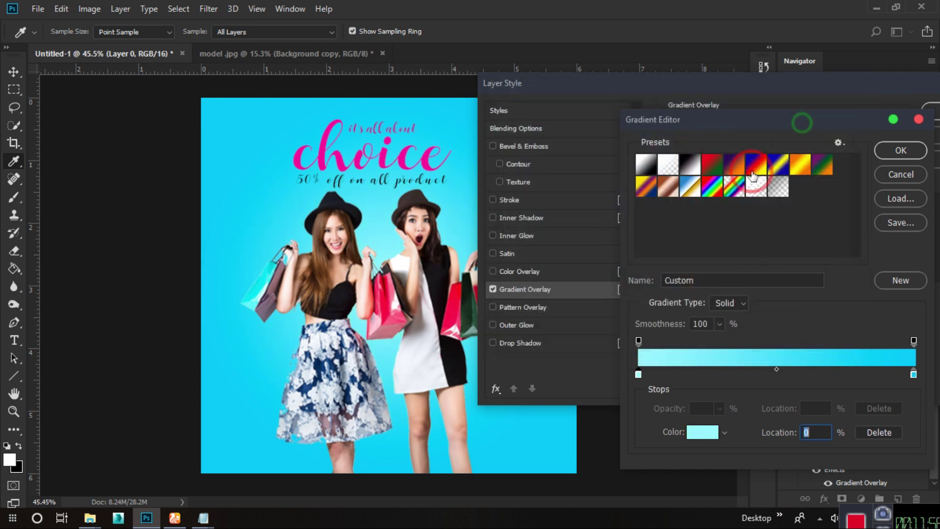
left_click_drag(783, 368, 814, 368)
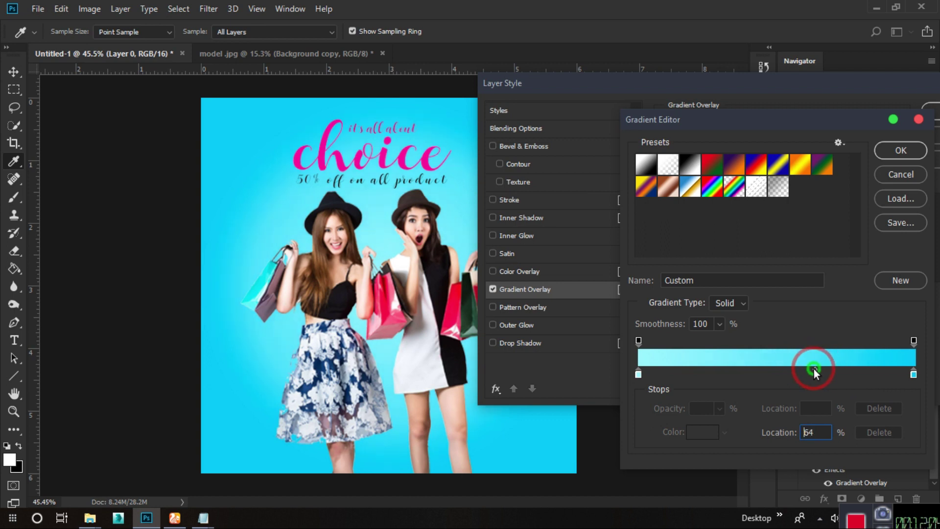
left_click(900, 150)
left_click(925, 112)
key("v")
scroll(386, 262, "up", 3)
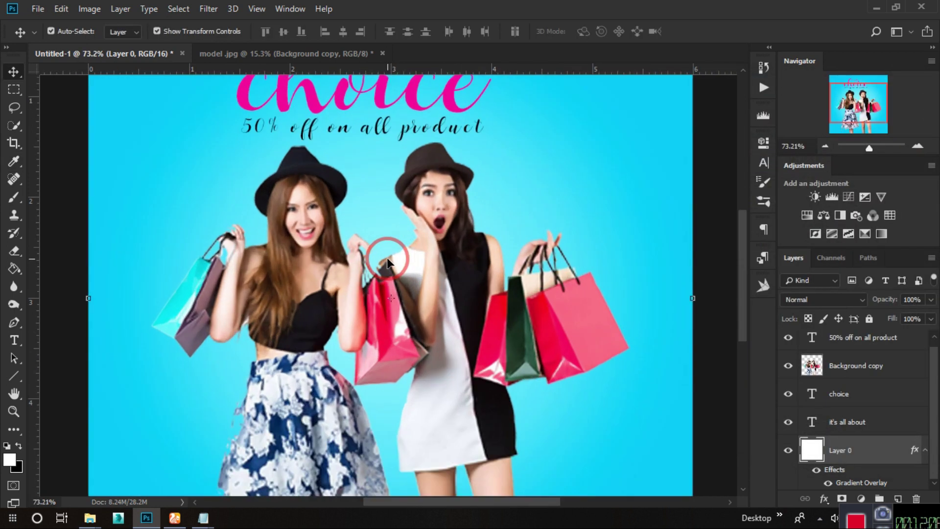
scroll(387, 262, "down", 3)
left_click(654, 243)
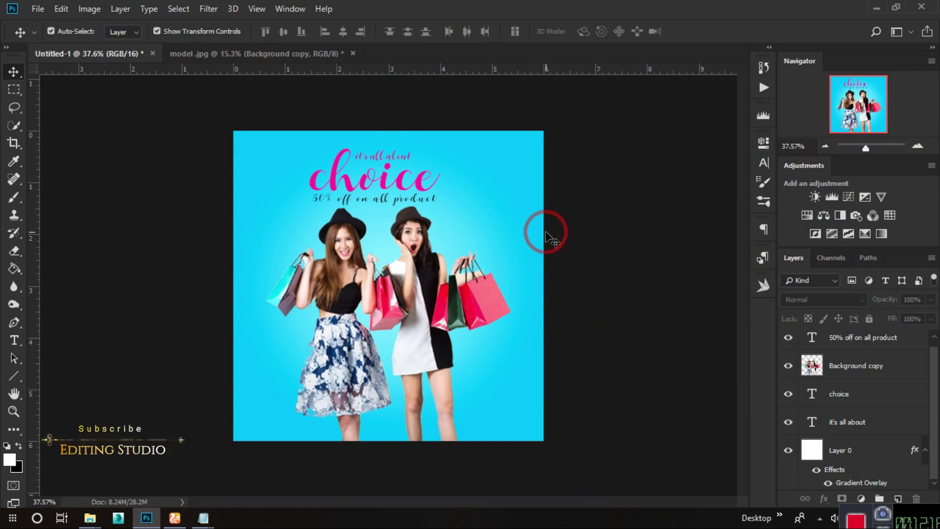
scroll(549, 223, "up", 3)
left_click(427, 164)
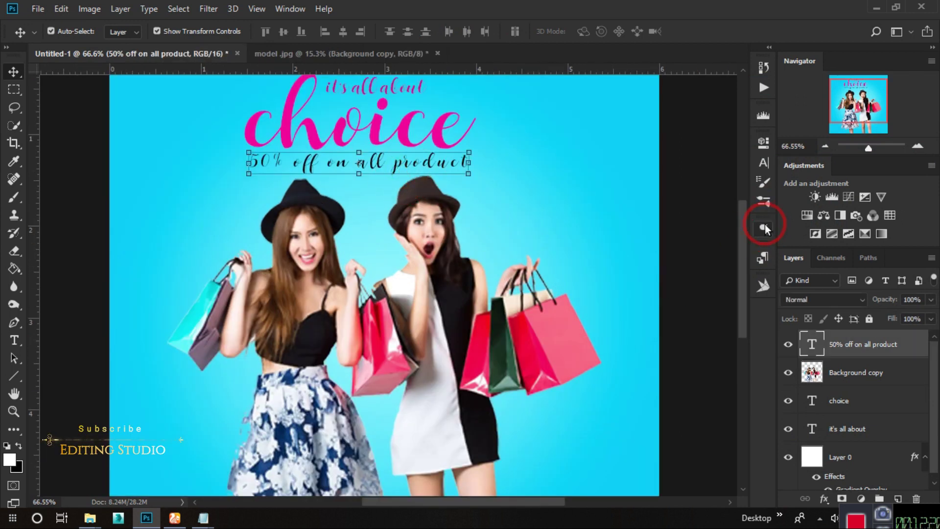
left_click(763, 143)
left_click(657, 311)
type("ff0000")
left_click(725, 191)
left_click(808, 118)
left_click(411, 177)
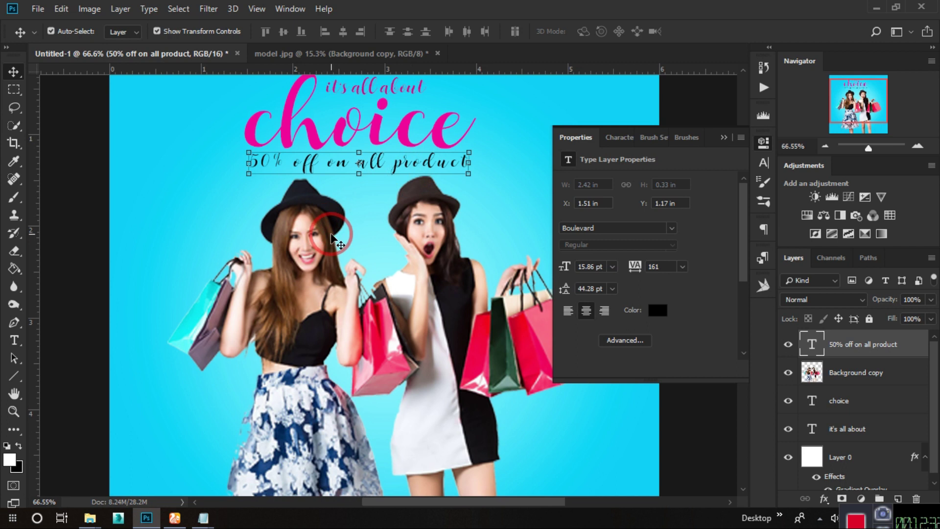
left_click(724, 138)
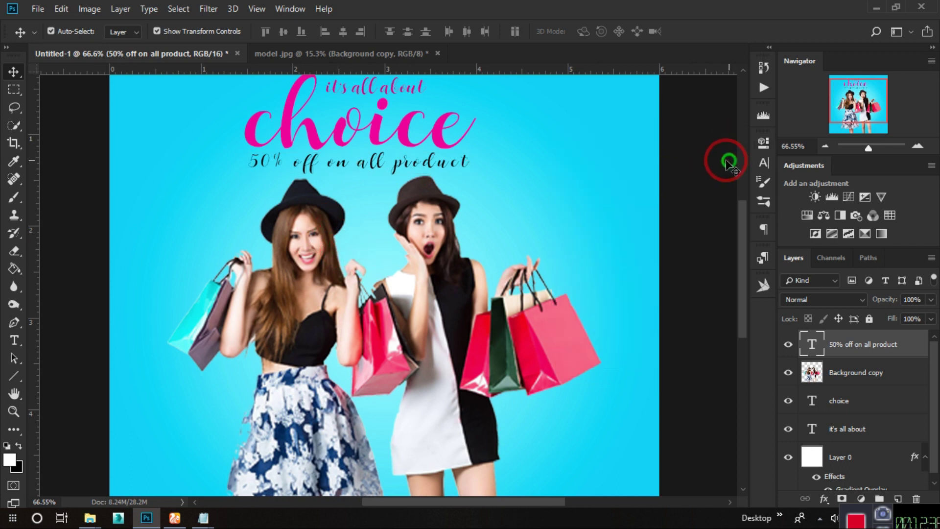
left_click(331, 169)
key("ctrl+minus")
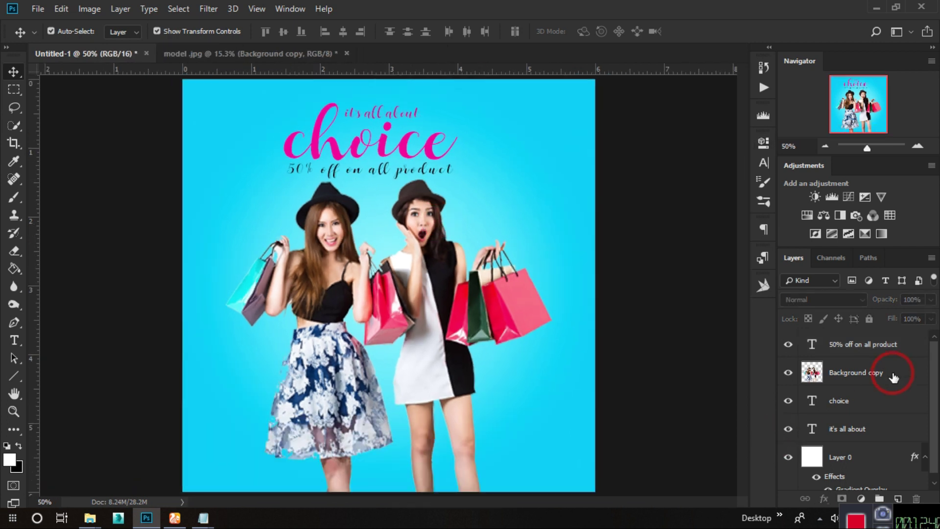
left_click(861, 344)
left_click(628, 283)
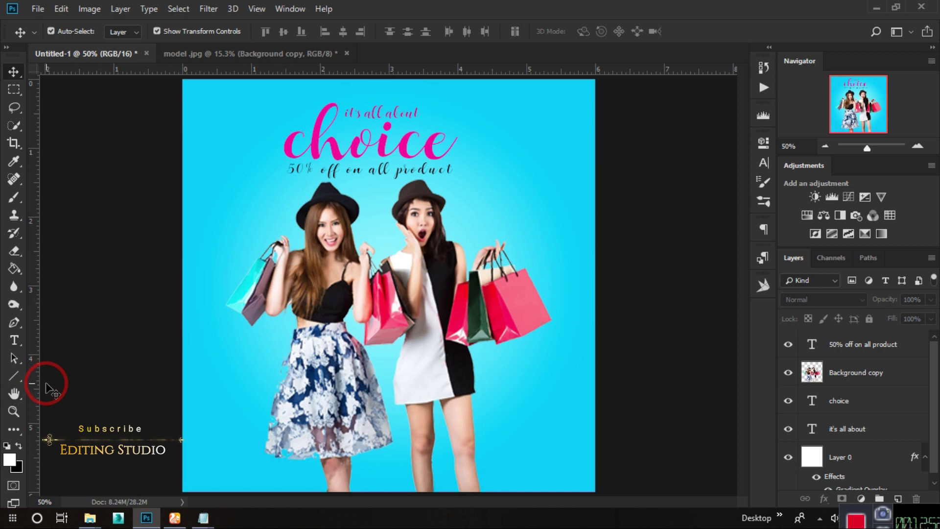
left_click(14, 430)
left_click(43, 429)
scroll(275, 390, "down", 3)
scroll(274, 390, "down", 3)
left_click(683, 65)
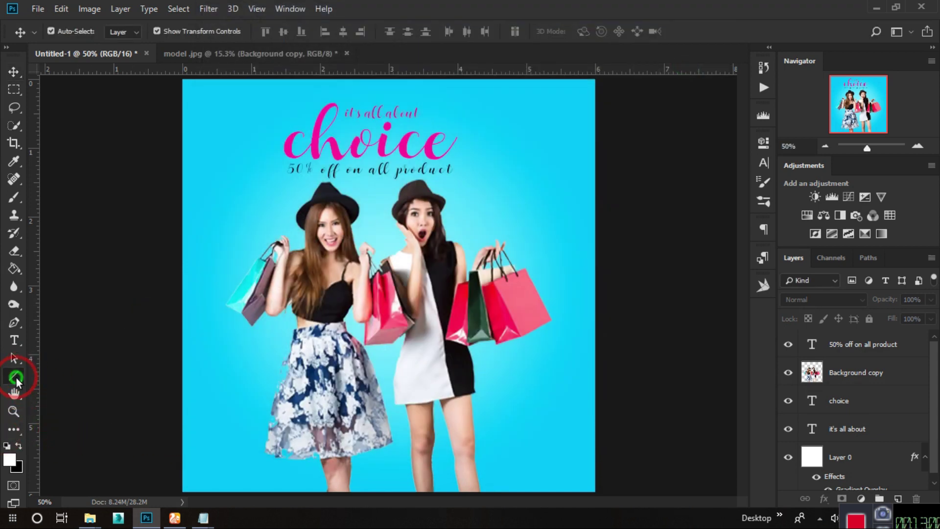
left_click(46, 413)
Switch to the Custom Shape Tool and review its path options
left_click(539, 199)
left_click(14, 379)
left_click(98, 442)
right_click(11, 380)
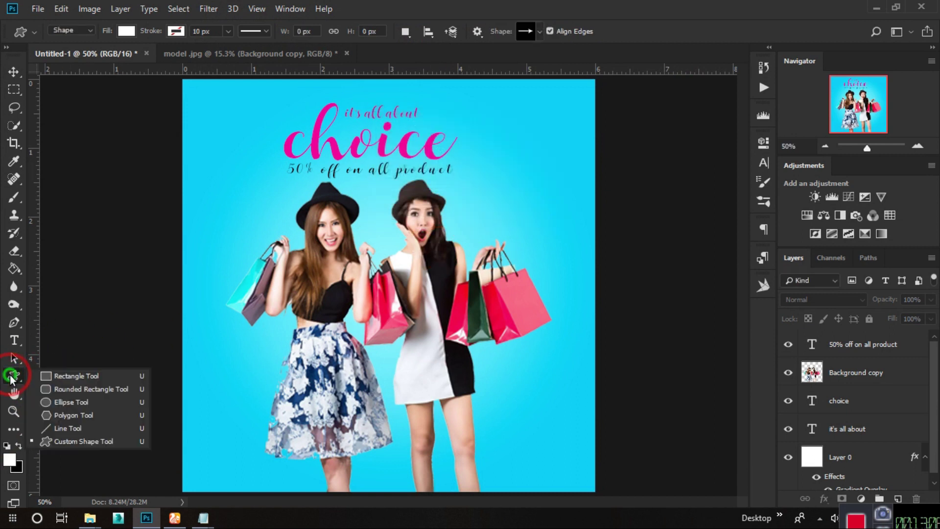
left_click(78, 440)
left_click(453, 30)
left_click(478, 30)
Browse the custom shape library, enlarging its panel and checking its settings menu
left_click(522, 29)
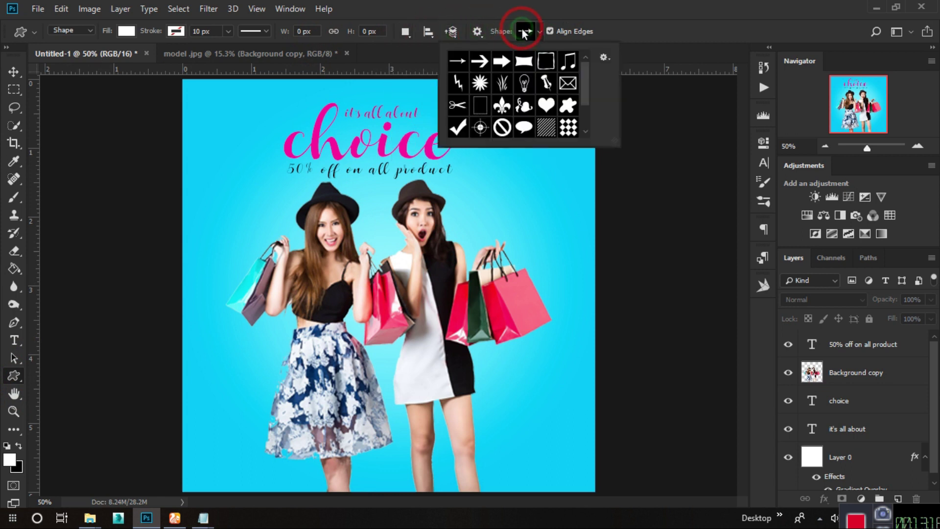
left_click(539, 33)
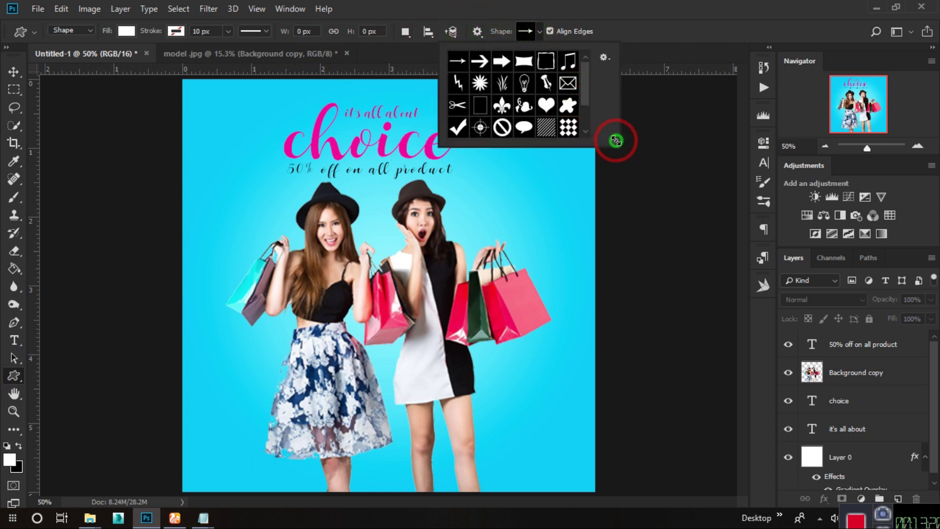
left_click_drag(615, 141, 679, 325)
left_click(666, 59)
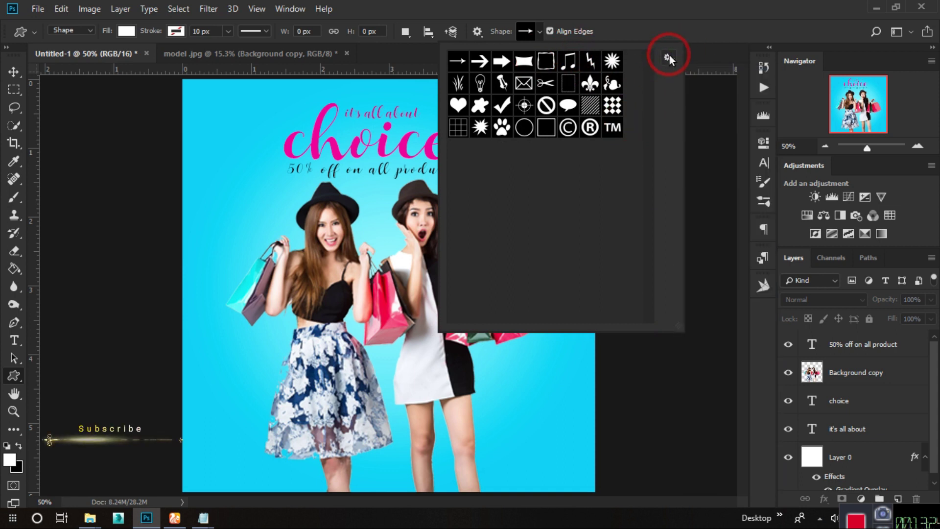
left_click(669, 57)
left_click(585, 152)
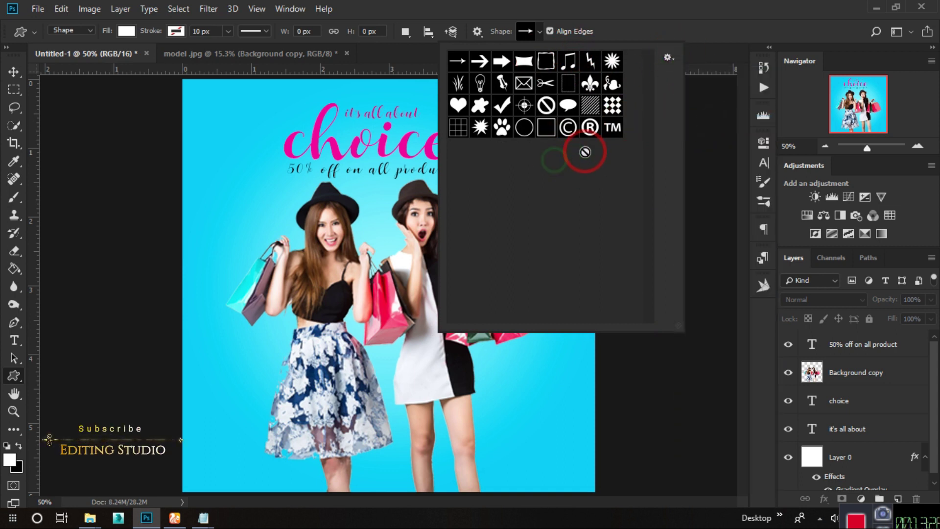
key("Escape")
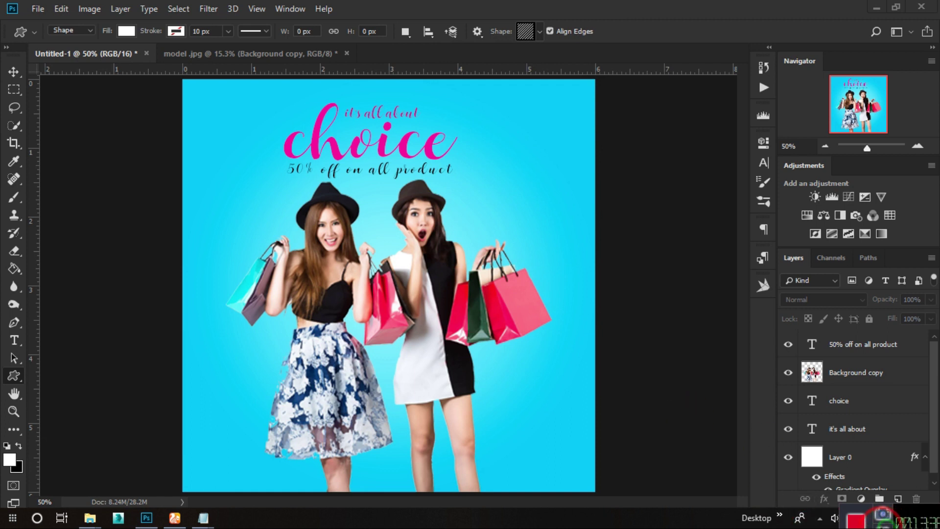
Draw the diagonal stripes shape, about 805 × 874 px, across the lower banner
scroll(563, 253, "up", 2)
scroll(434, 193, "down", 3)
left_click(526, 31)
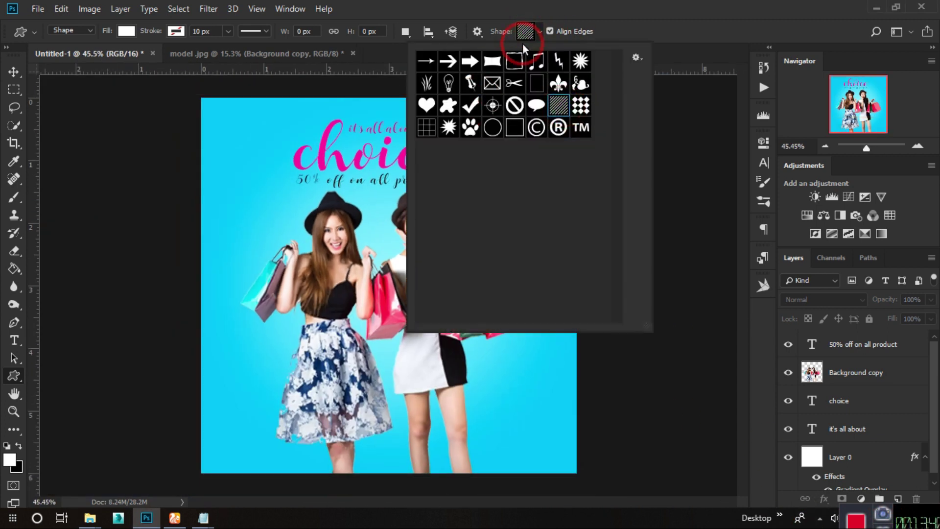
left_click(525, 31)
left_click_drag(313, 190, 565, 463)
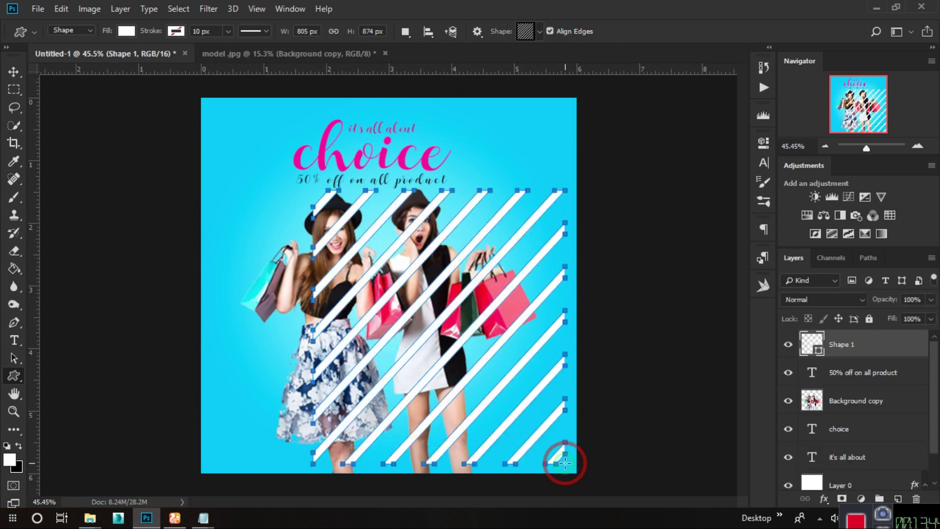
Set the foreground colour to pure yellow
left_click(9, 459)
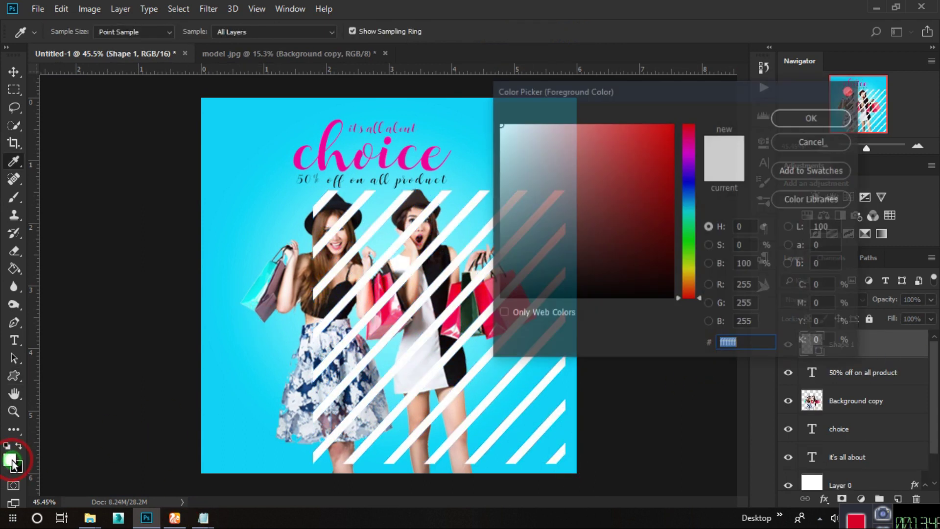
left_click_drag(681, 280, 691, 267)
left_click(684, 256)
left_click(756, 139)
left_click(813, 117)
key("ctrl+minus")
key("ctrl+plus")
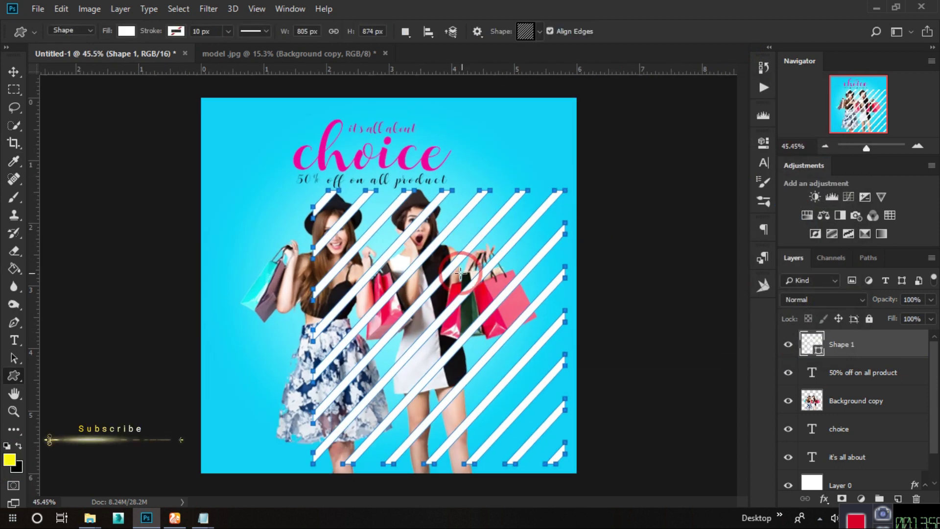
Put Shape 1 beneath Background copy and shift the stripes up and left
mouse_move(860, 345)
left_mouse_down()
mouse_move(860, 421)
mouse_move(865, 410)
left_mouse_up()
left_click(14, 72)
left_click_drag(505, 252, 450, 230)
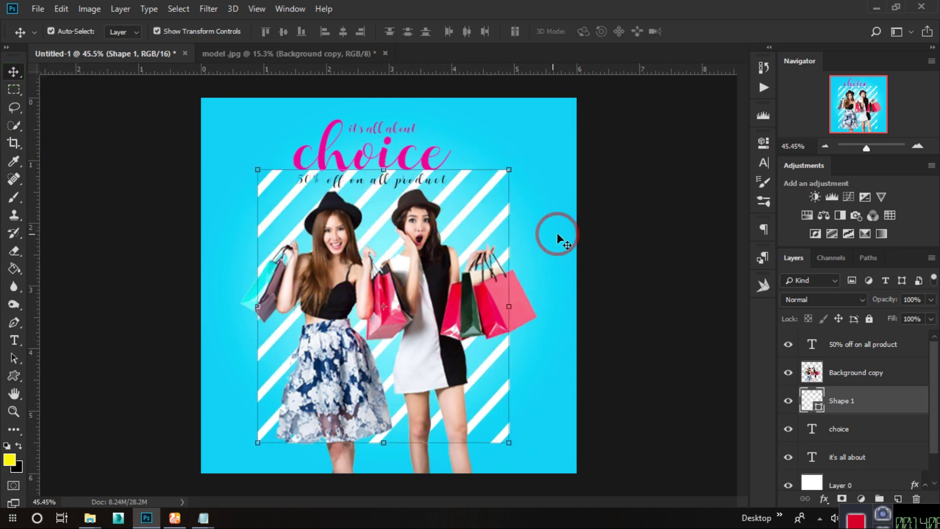
left_click(617, 270)
Shrink the stripes slightly from their corner and commit the resize
right_click(14, 375)
left_click(69, 389)
left_click(525, 31)
left_click(788, 400)
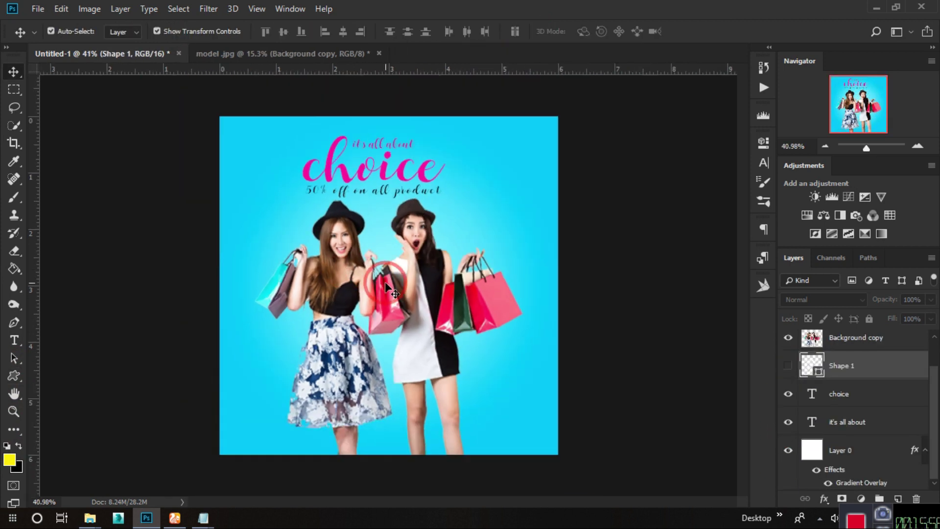
left_click(788, 365)
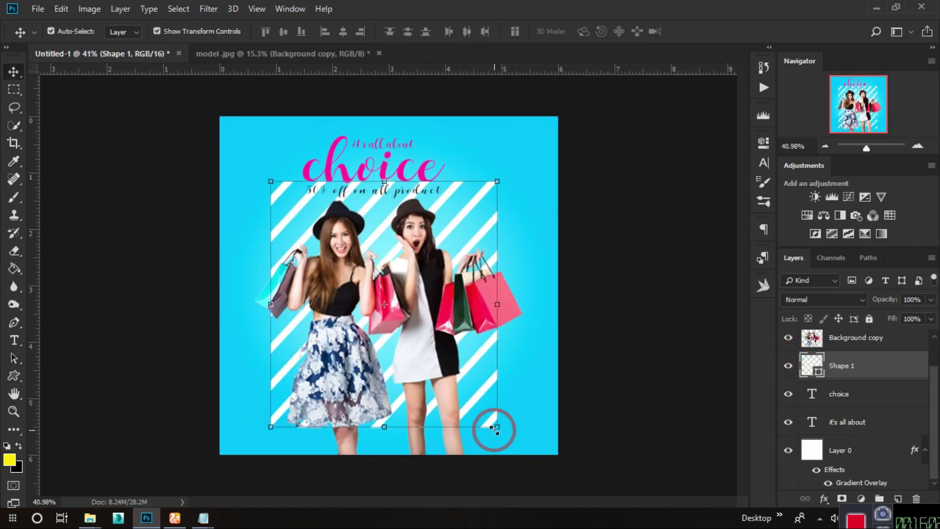
left_click_drag(497, 427, 493, 430)
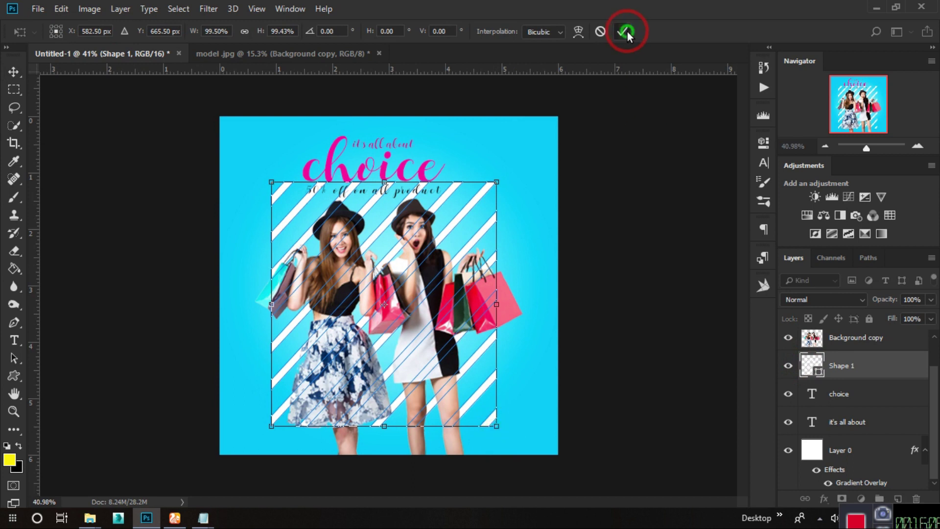
left_click(622, 31)
Draw a yellow 1150 × 1148 px rectangle covering the whole banner
right_click(14, 376)
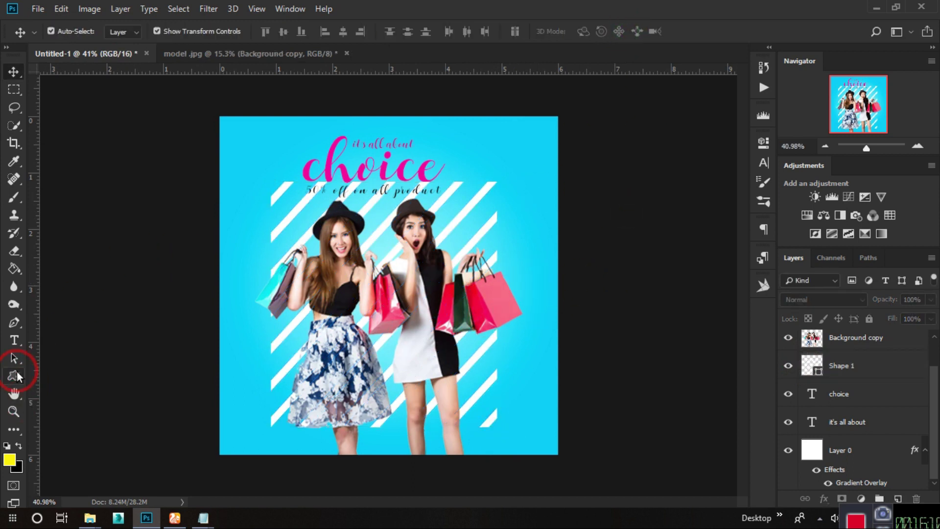
left_click(64, 378)
left_click_drag(226, 122, 550, 446)
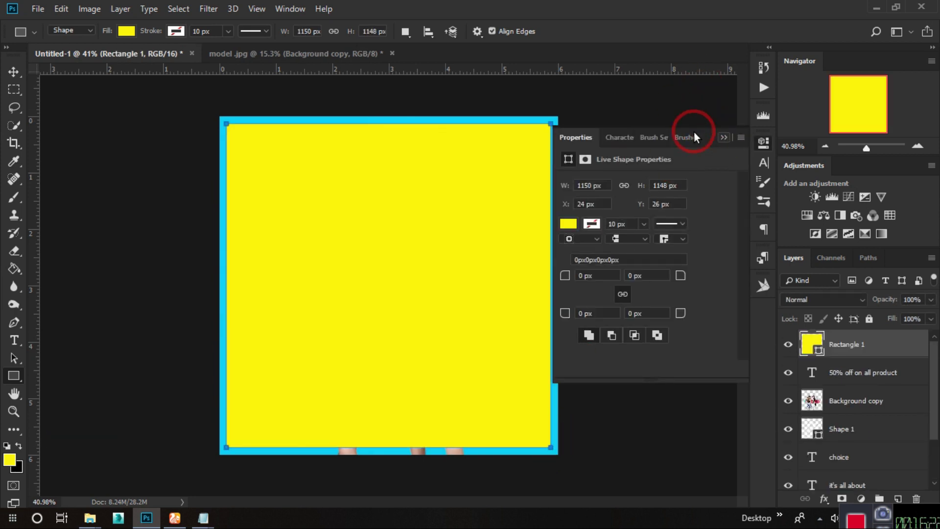
Make Rectangle 1 an unfilled shape with a white 5 px stroke framing the banner
left_click(141, 33)
left_click(68, 58)
left_click(177, 32)
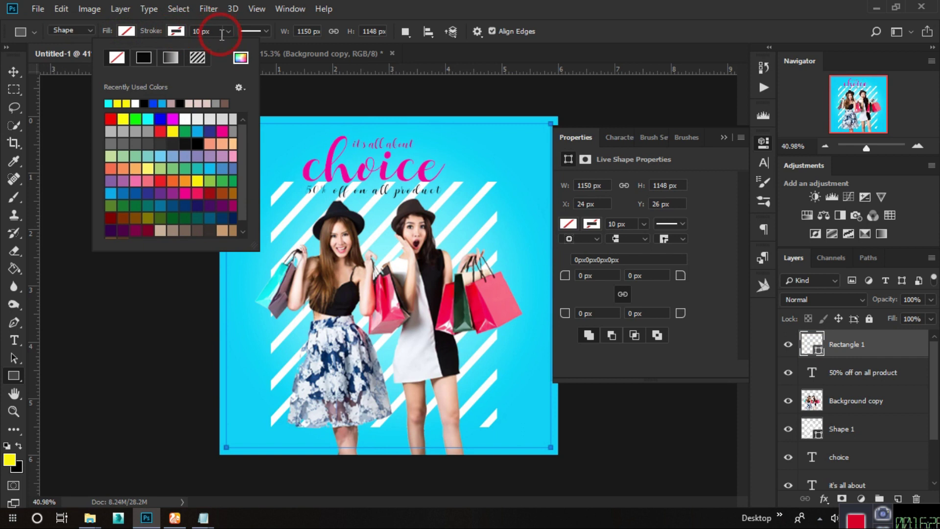
left_click(136, 104)
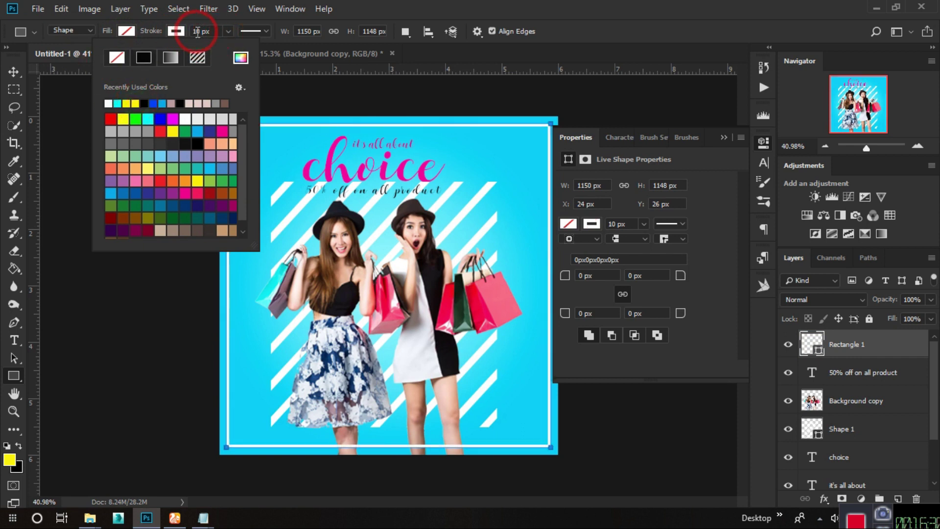
left_click(176, 31)
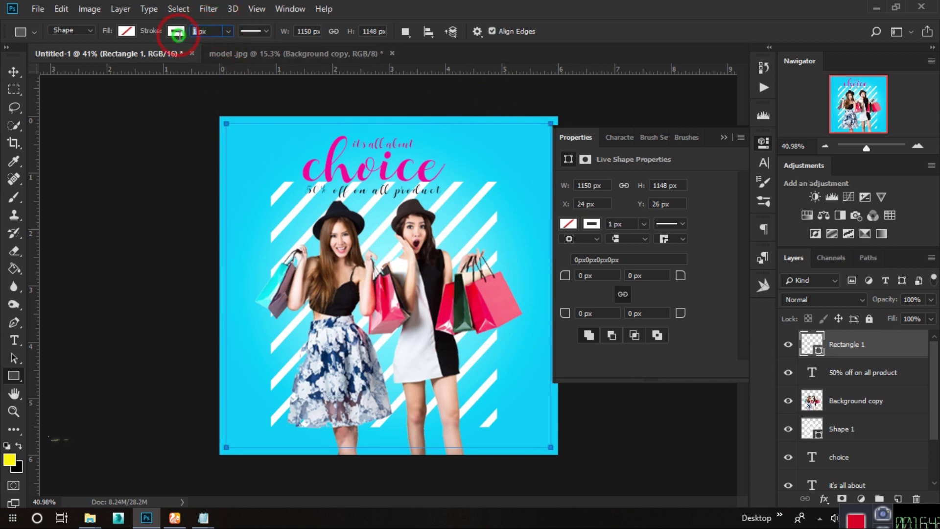
type("5")
left_click(615, 32)
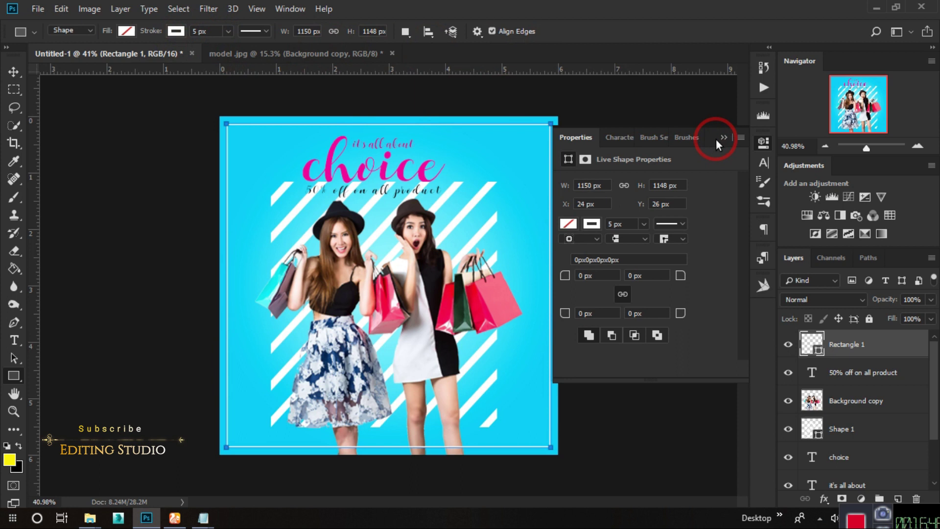
left_click(724, 138)
left_click(645, 115)
left_click(509, 198)
left_click(14, 71)
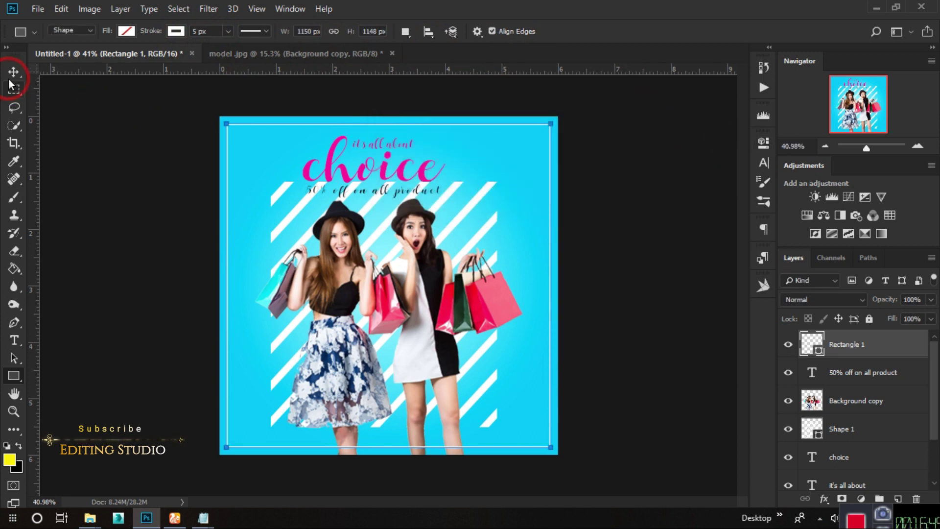
Select Shape 1, then rescale the stripes and shift them left and down behind the models
left_click(84, 117)
left_click(299, 378)
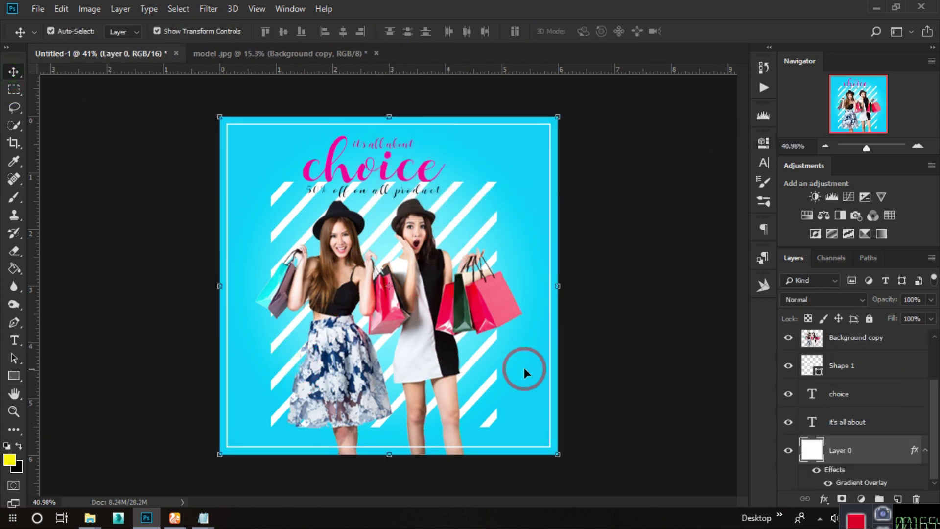
left_click(844, 366)
mouse_move(496, 426)
left_mouse_down()
mouse_move(505, 432)
mouse_move(478, 404)
left_mouse_up()
left_click_drag(501, 307, 511, 308)
left_click_drag(451, 313, 425, 326)
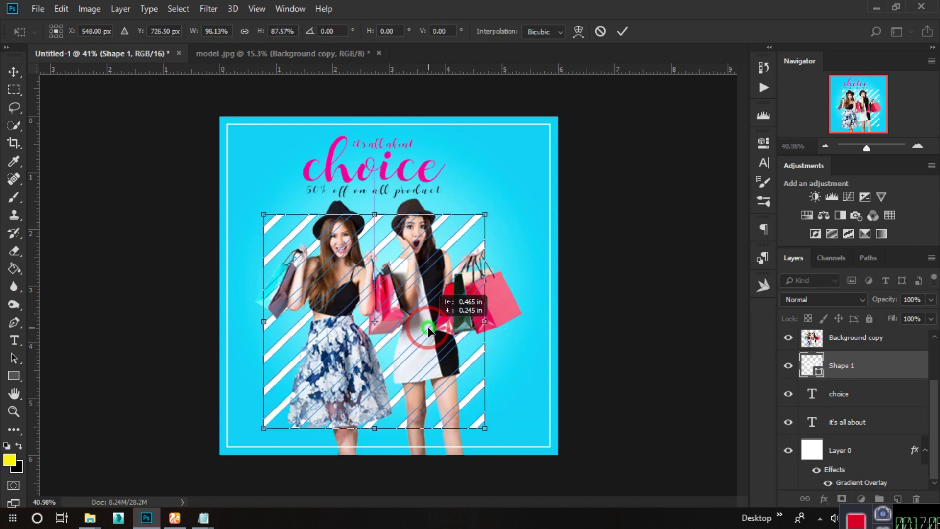
left_click(622, 32)
Move the stripes right and down, then lower their layer fill to 78%
left_click_drag(515, 298, 512, 296)
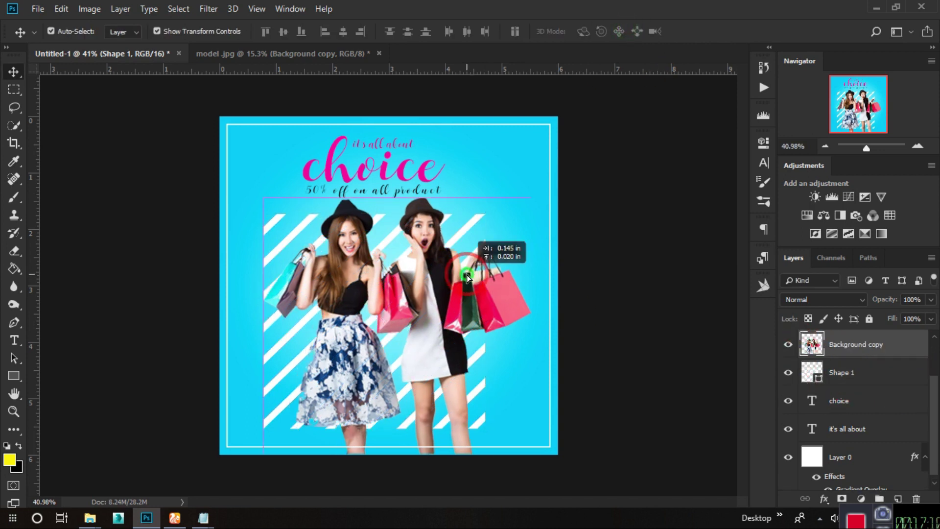
left_click(845, 372)
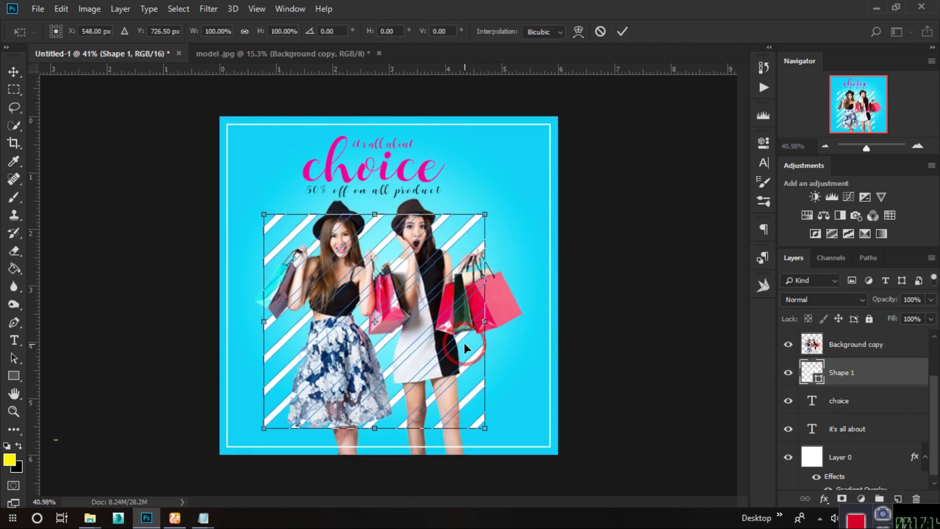
left_click_drag(462, 335, 472, 342)
left_click(622, 31)
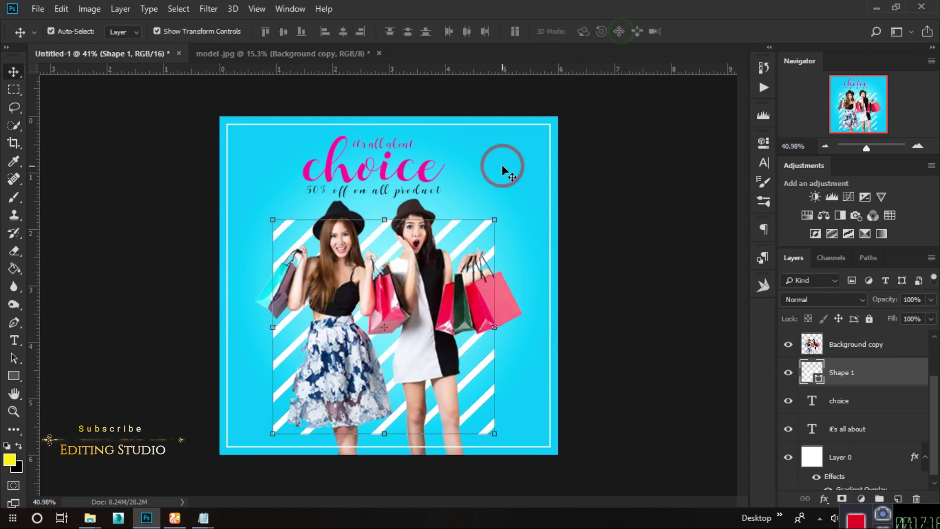
left_click(915, 318)
type("42")
left_click_drag(890, 319, 881, 344)
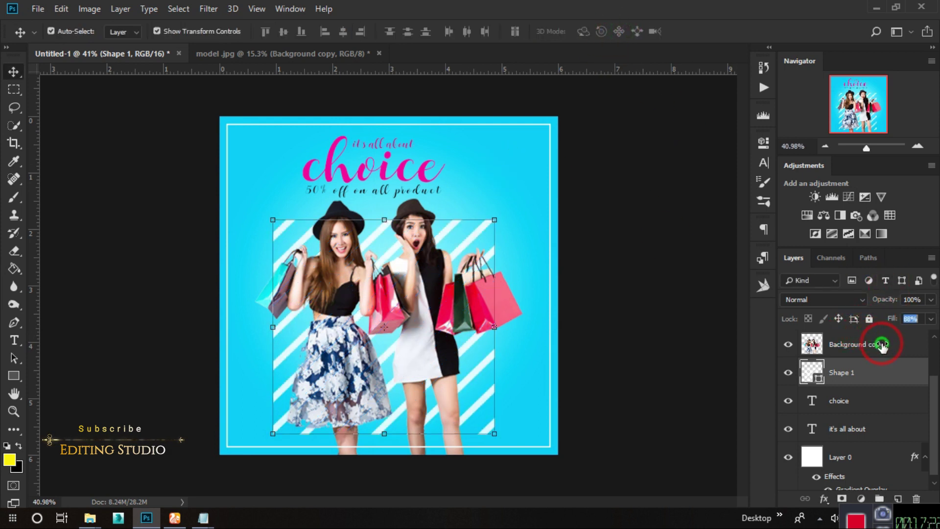
left_click(700, 222)
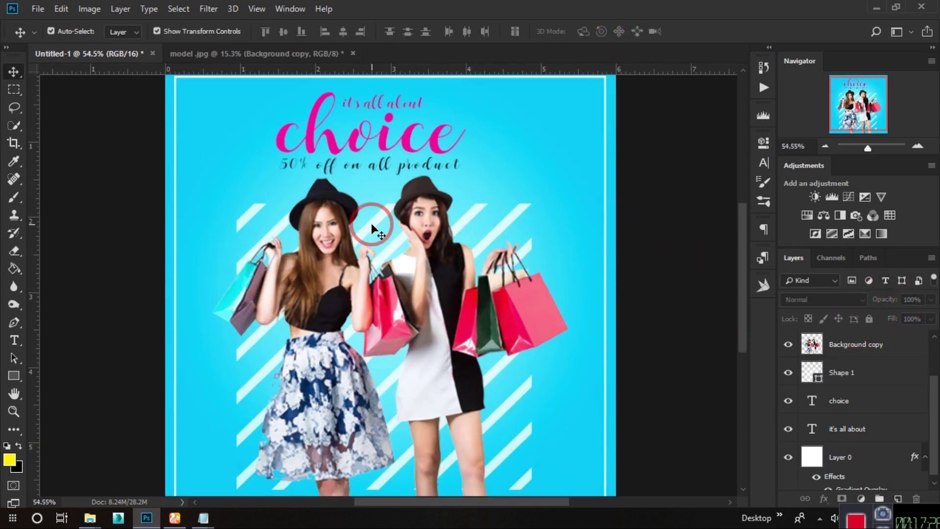
Nudge the stripes slightly lower with Free Transform (Ctrl+T)
left_click(850, 382)
key("ctrl+t")
left_click_drag(469, 372, 472, 371)
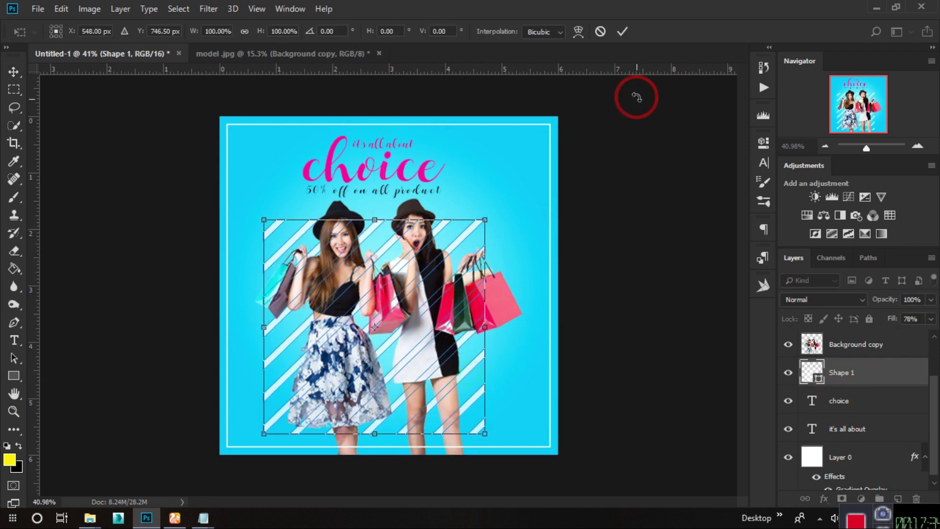
left_click(622, 31)
left_click(657, 225)
scroll(640, 240, "down", 1)
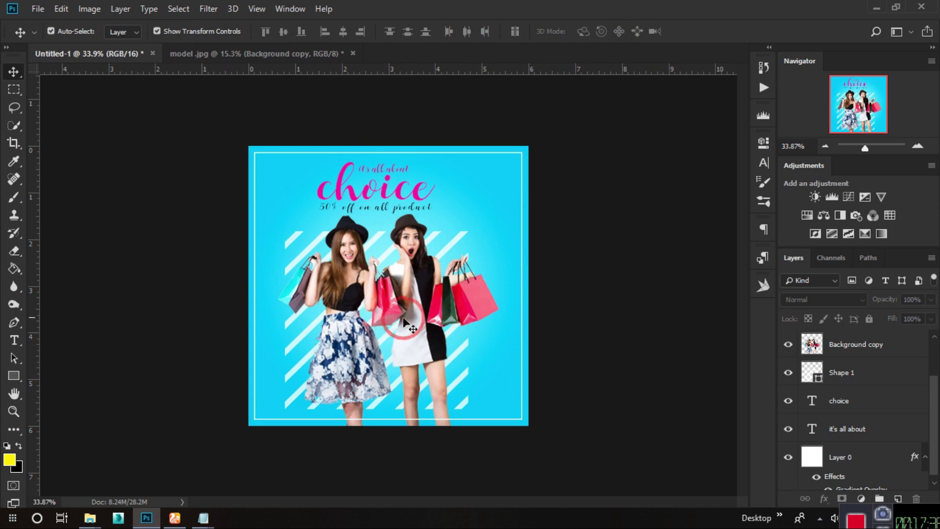
scroll(615, 313, "up", 1)
scroll(377, 192, "up", 2)
scroll(377, 192, "down", 2)
scroll(803, 362, "up", 2)
Add a Levels adjustment layer set to black 17, midtone 1.27, white 255
left_click(861, 499)
left_click(859, 302)
left_click_drag(578, 280, 592, 283)
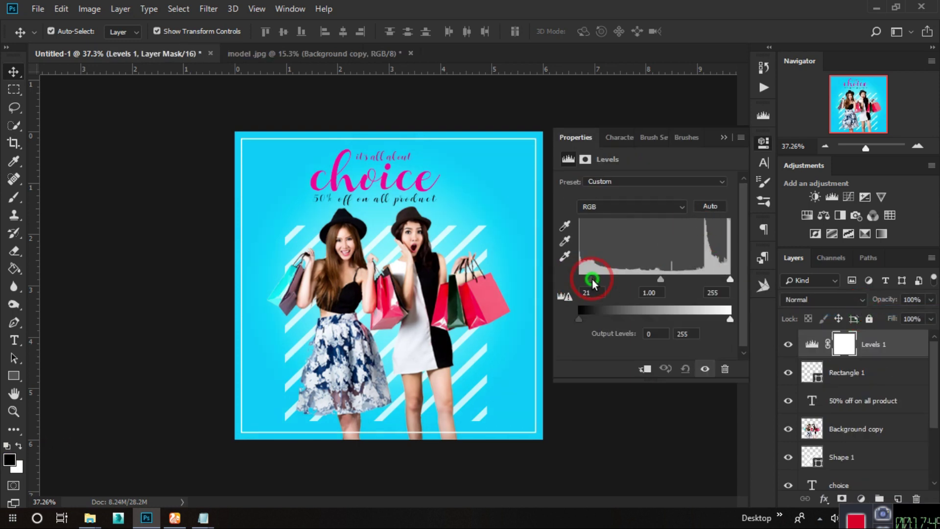
left_click_drag(661, 280, 655, 281)
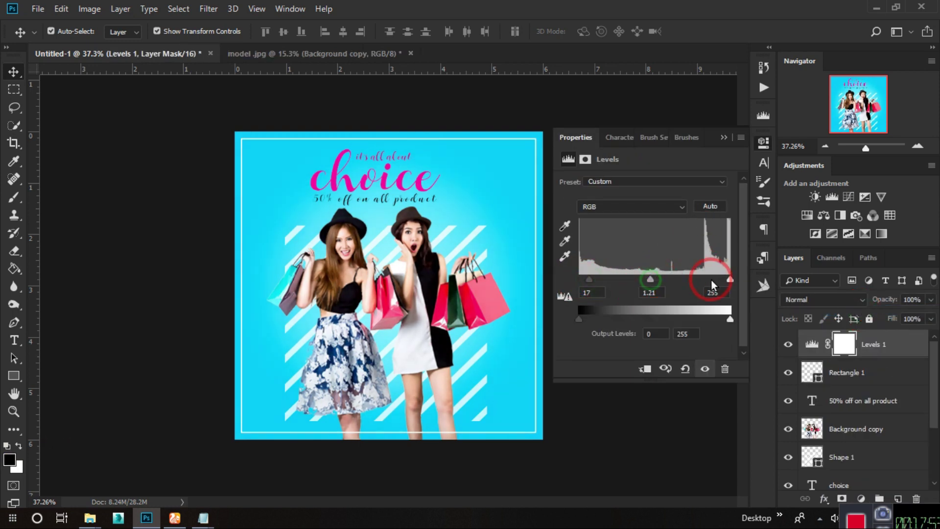
left_click_drag(711, 285, 750, 286)
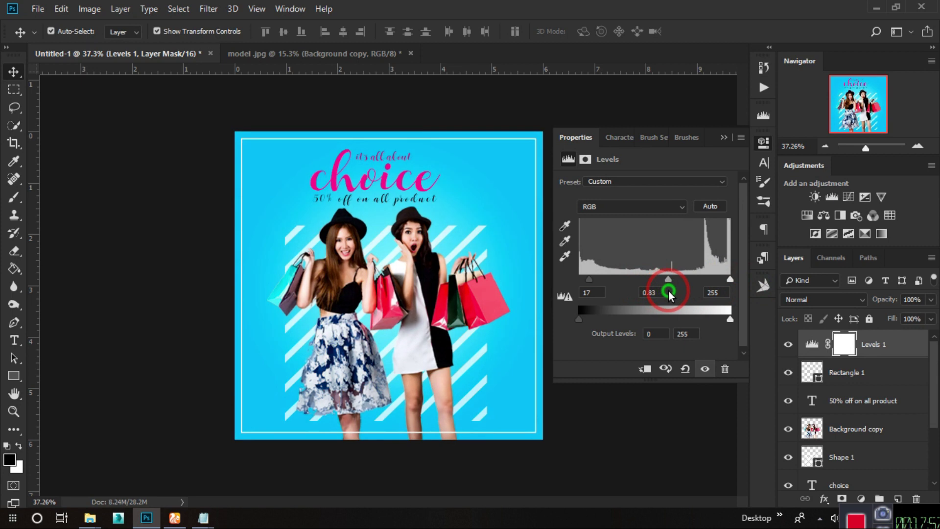
left_click_drag(645, 280, 647, 293)
left_click_drag(589, 279, 595, 283)
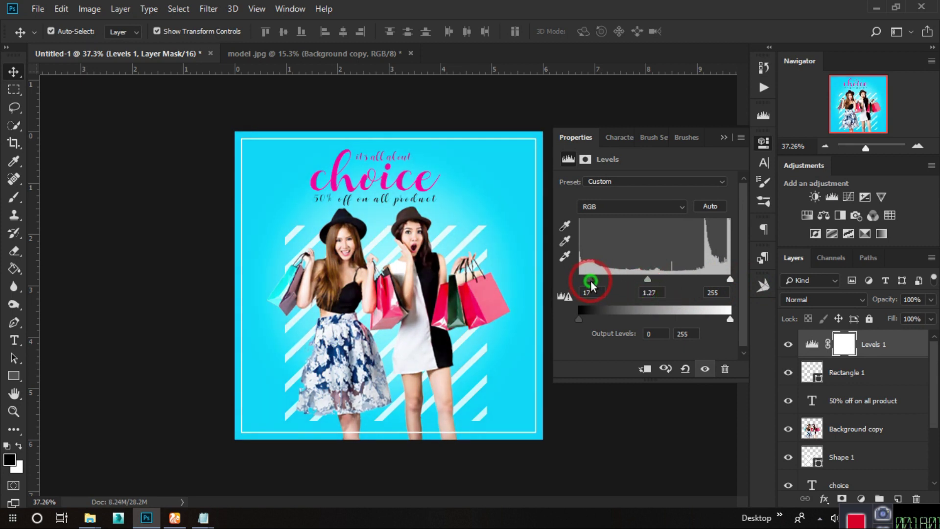
left_click(724, 137)
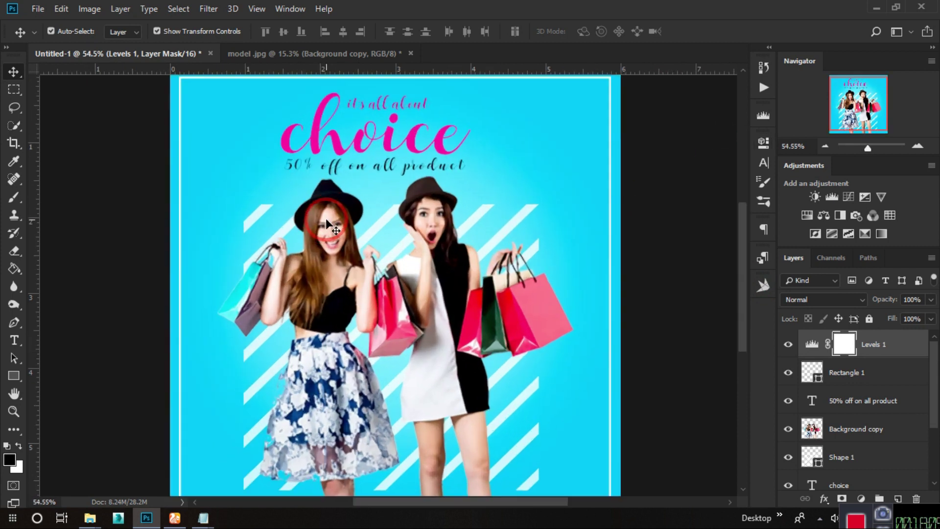
key("ctrl+0")
Save the banner as fashion.jpg in JPEG format on the Desktop
left_click(37, 8)
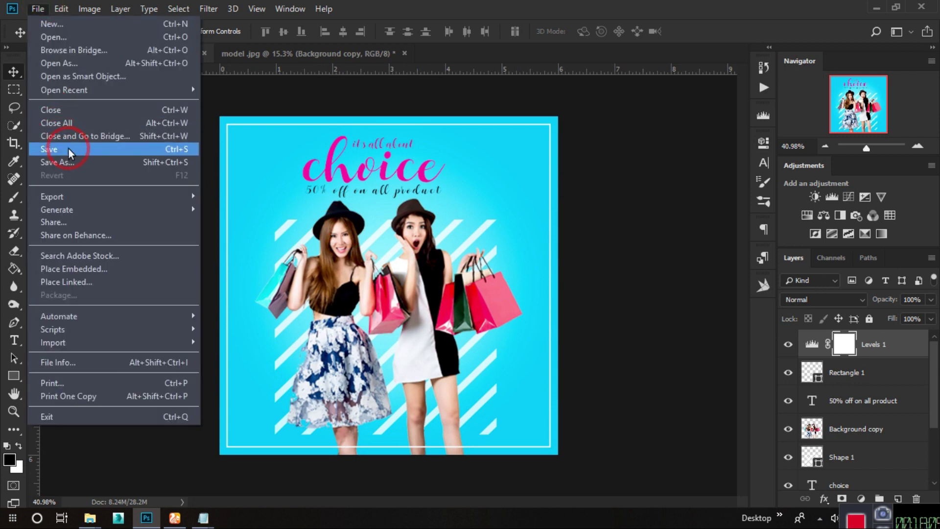
left_click(69, 150)
type("fashi")
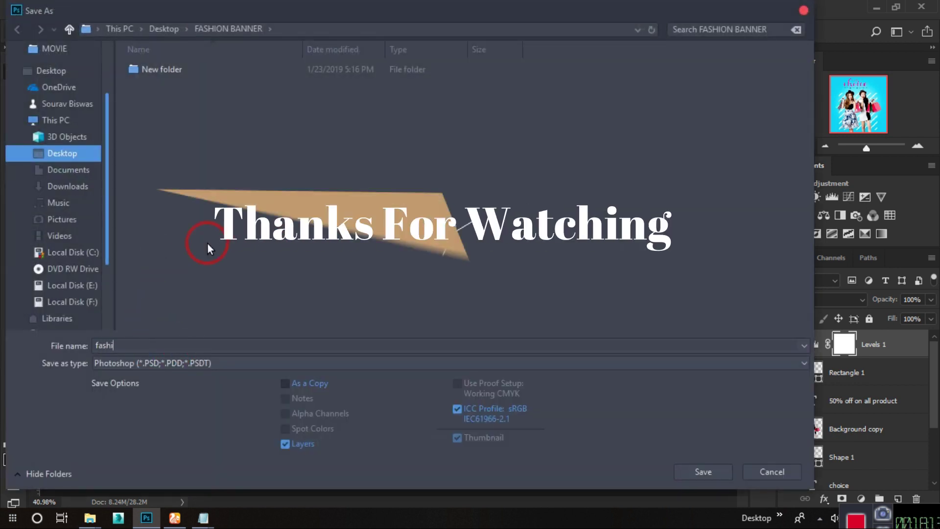
type("on")
left_click(231, 363)
left_click(209, 427)
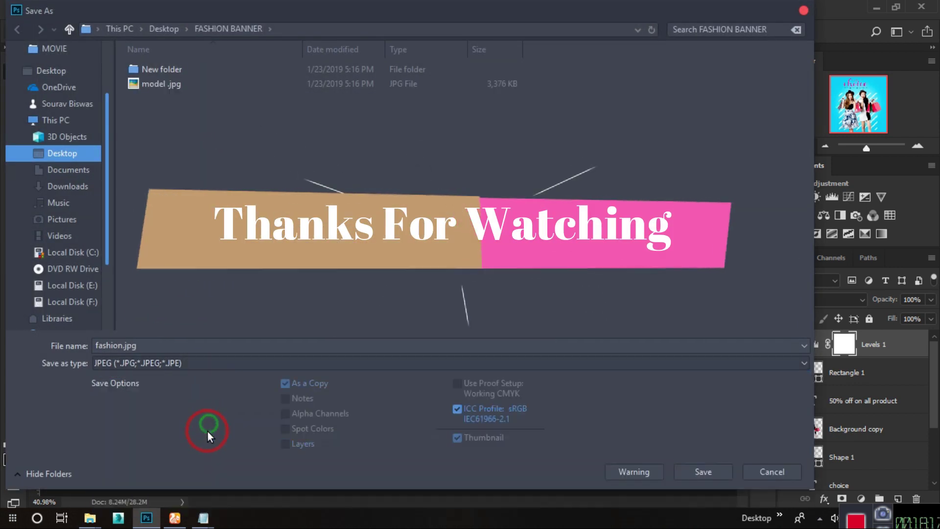
left_click(81, 155)
left_click(675, 470)
left_click(544, 113)
Open fashion.jpg from the desktop in Picasa Photo Viewer
left_click(876, 8)
left_click(793, 33)
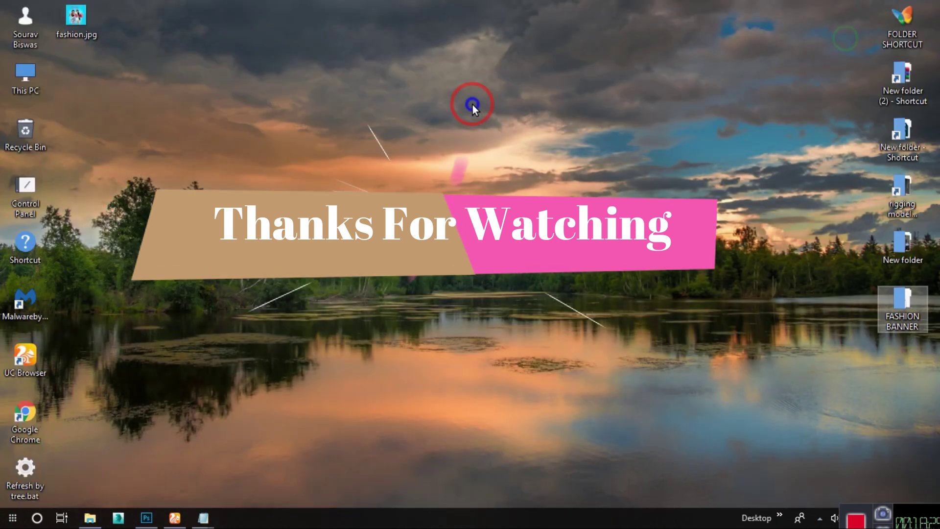
double_click(78, 19)
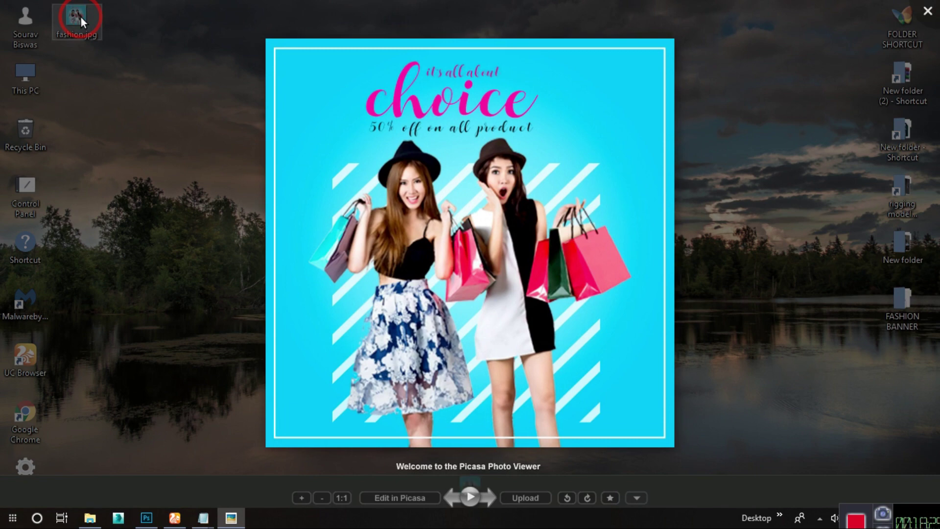